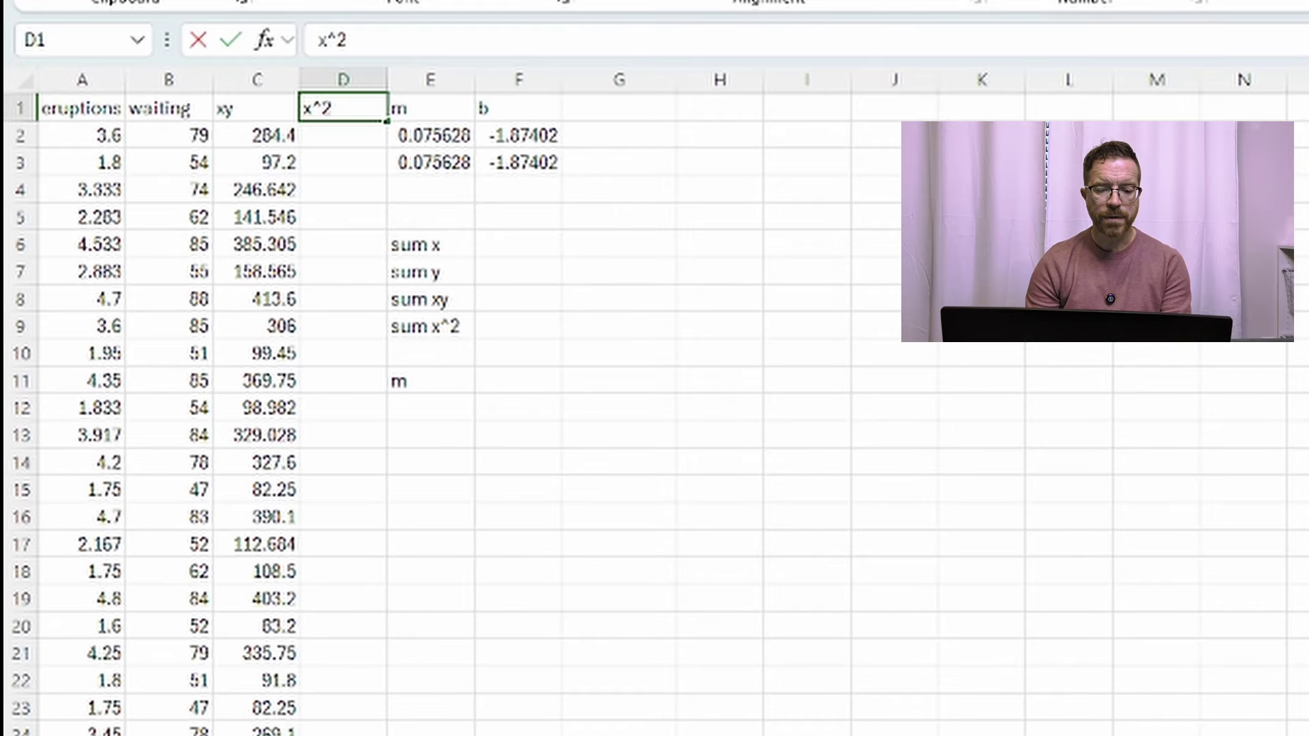
# Finish the x^2 header in D1 and enter the formula =B2^2 in D2 to square the first waiting value
pyautogui.press('Return')
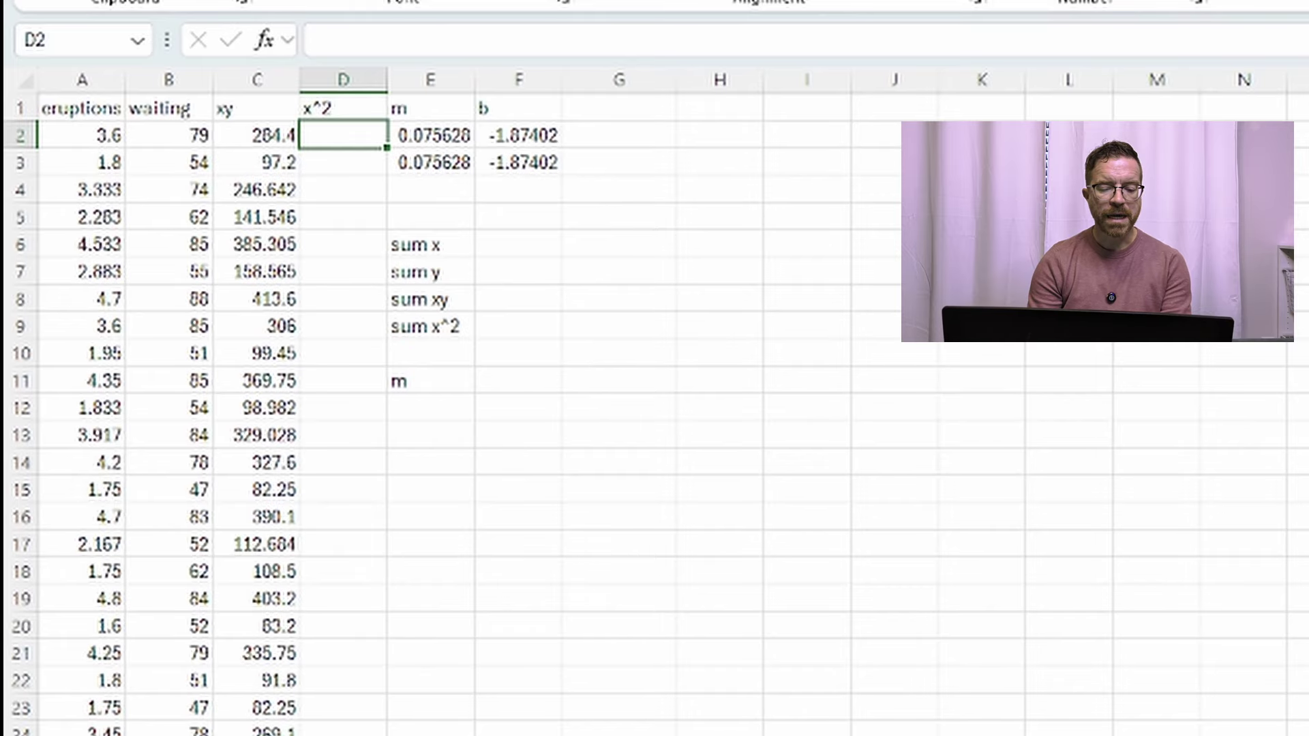
pyautogui.hotkey('alt', 'Tab')
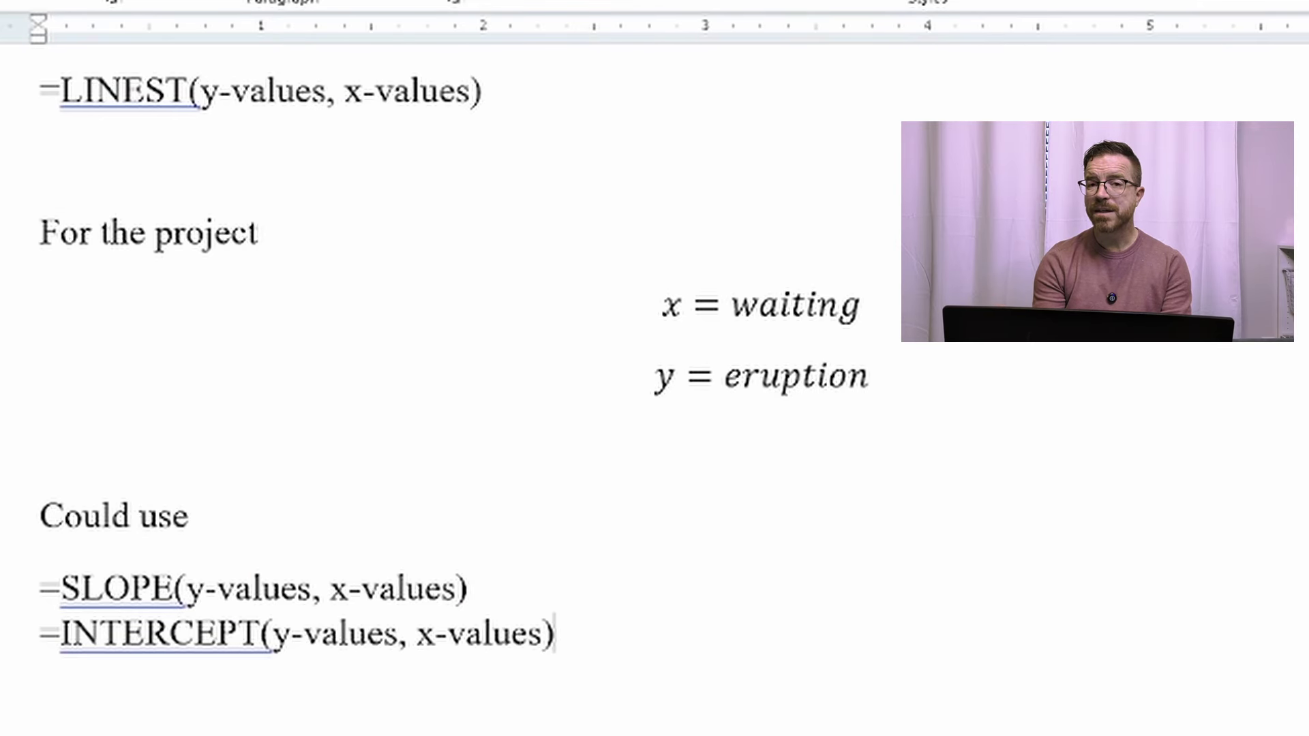
pyautogui.hotkey('alt', 'Tab')
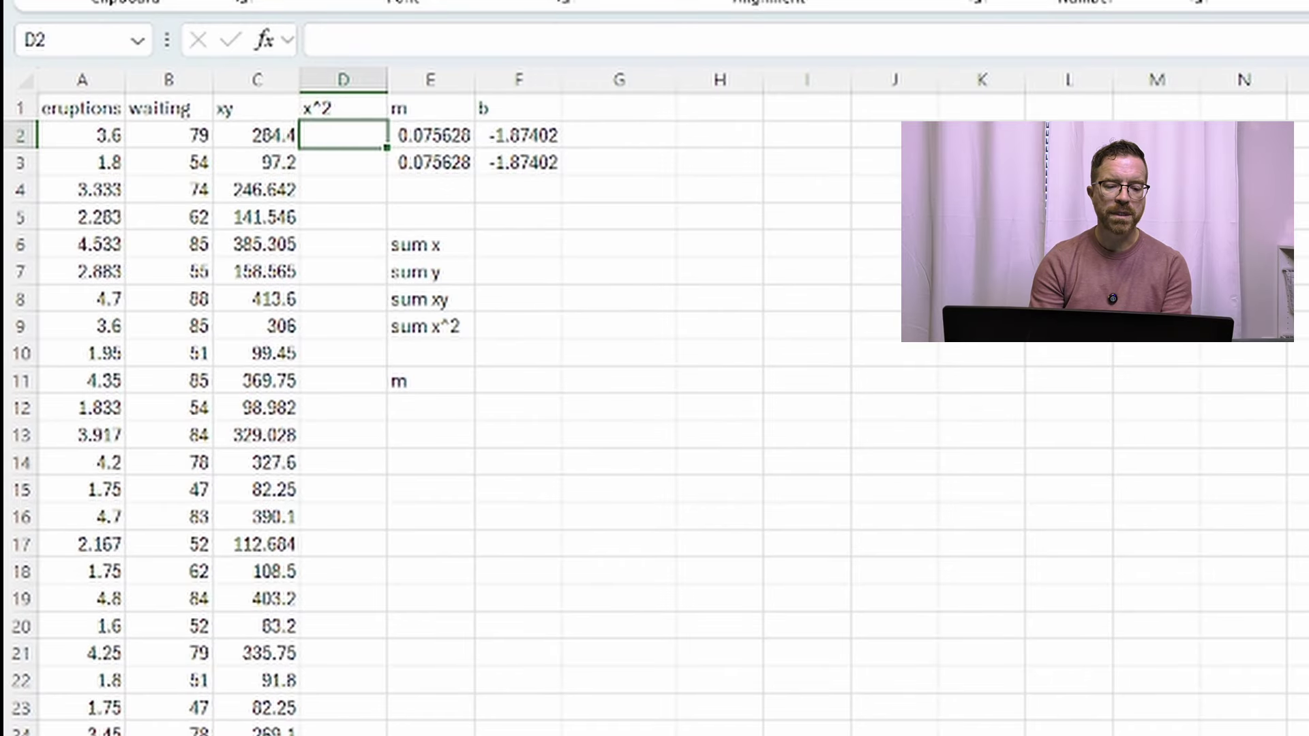
pyautogui.write('=')
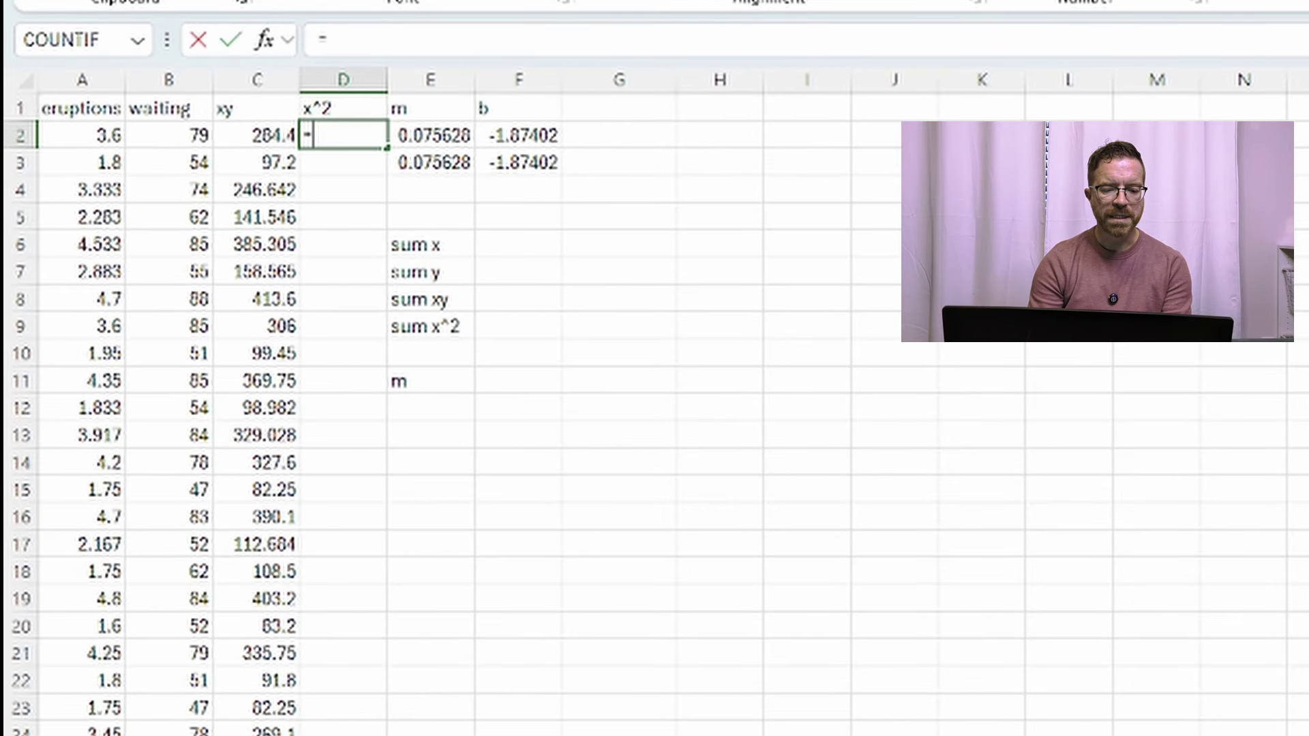
pyautogui.click(169, 135)
pyautogui.write('^2')
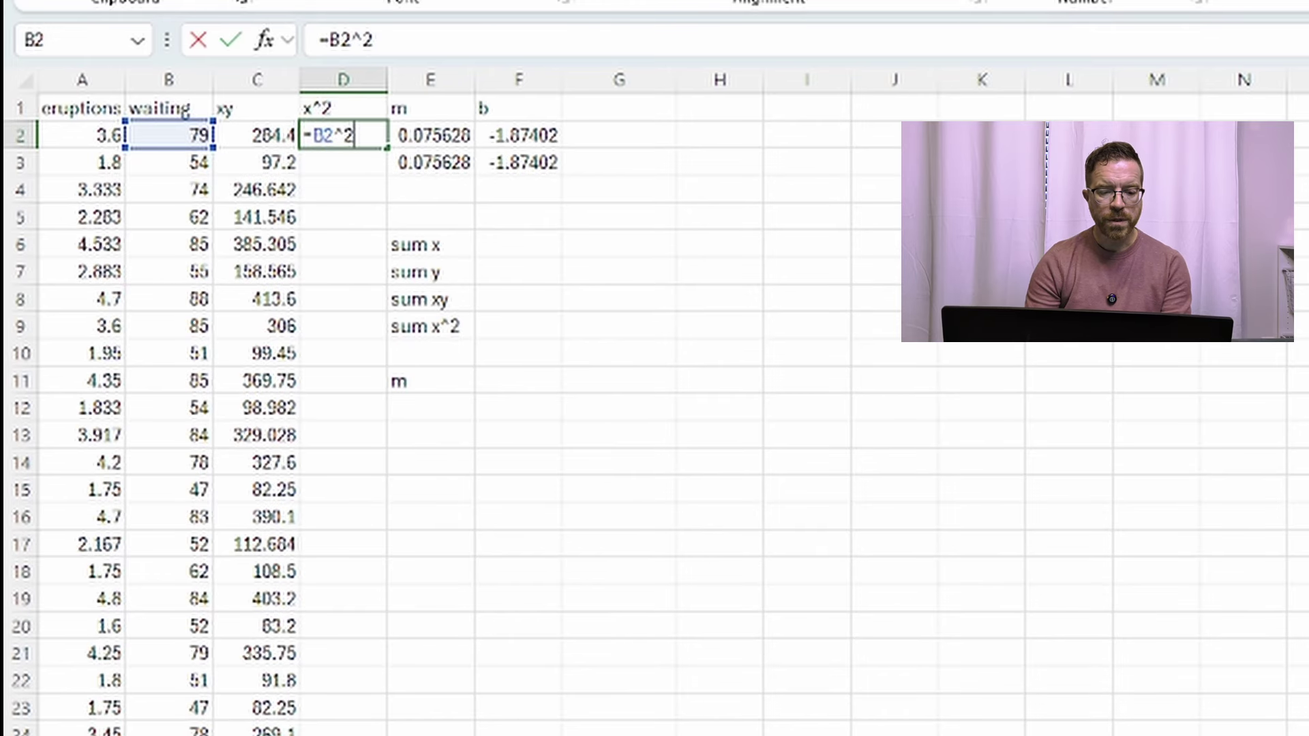
pyautogui.press('Return')
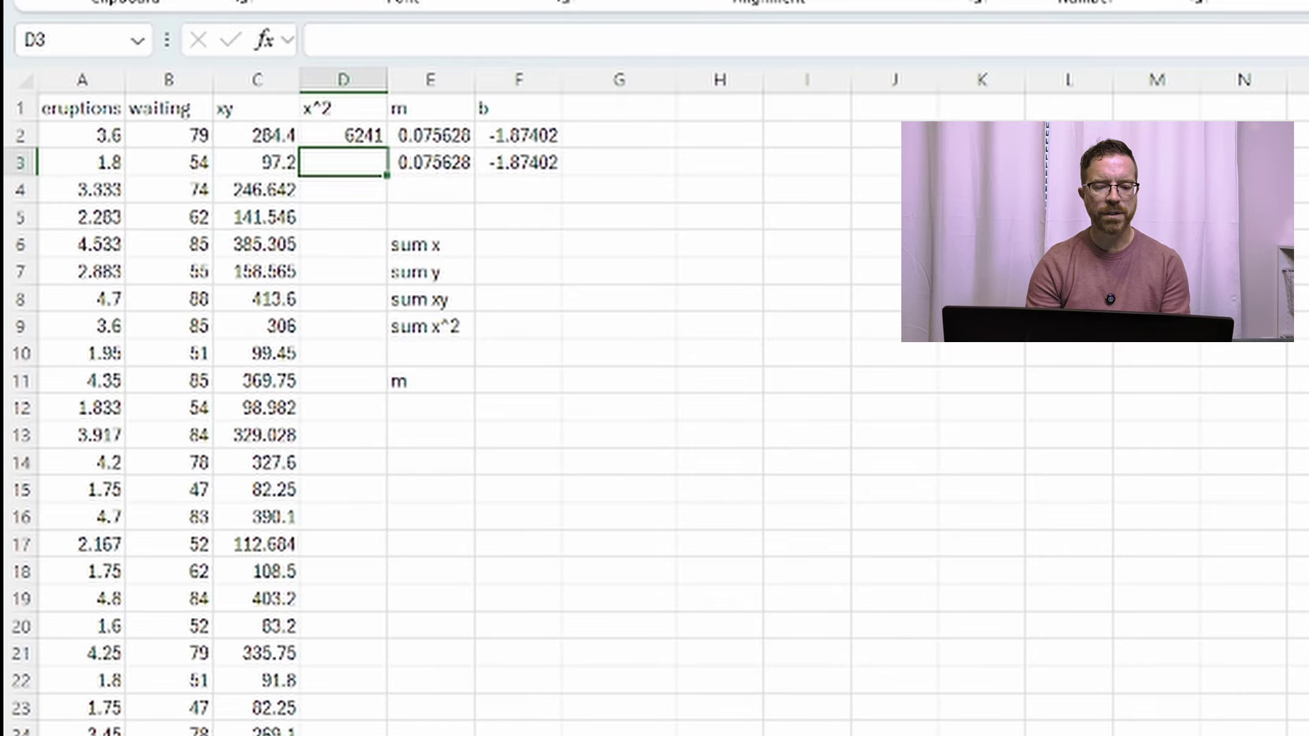
# Fill the D2 squaring formula down the x^2 column through the last data row
pyautogui.click(343, 135)
pyautogui.moveTo(386, 148); pyautogui.dragTo(386, 734)
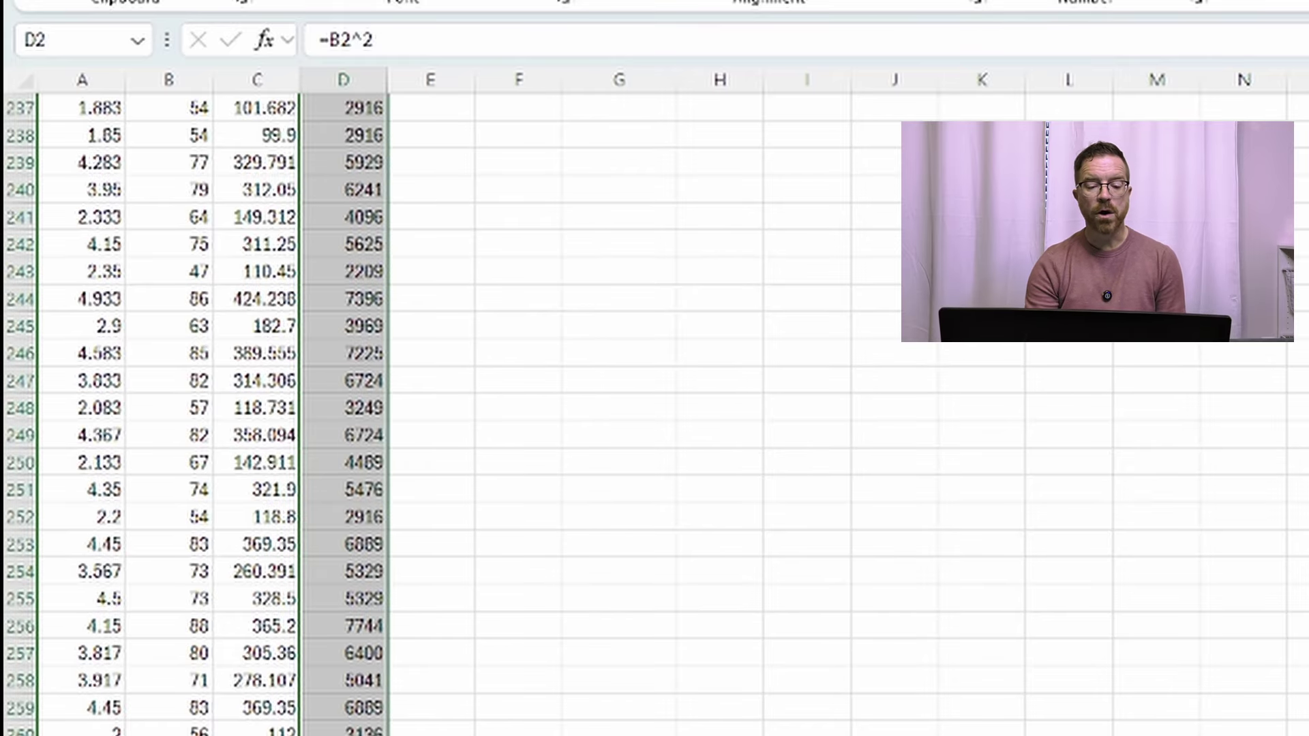
pyautogui.scroll(20, 654, 409)
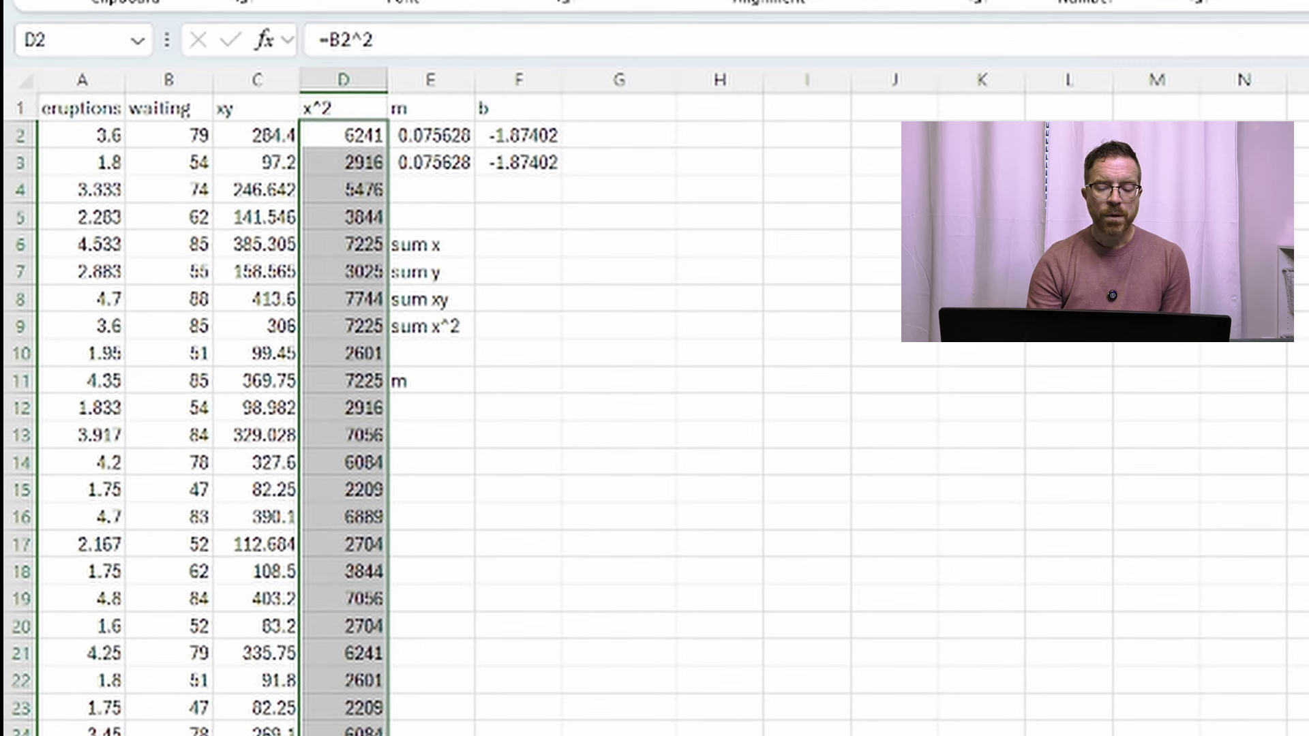
# Calculate the sum of x in F6 with =SUM(B2:B273)
pyautogui.click(518, 244)
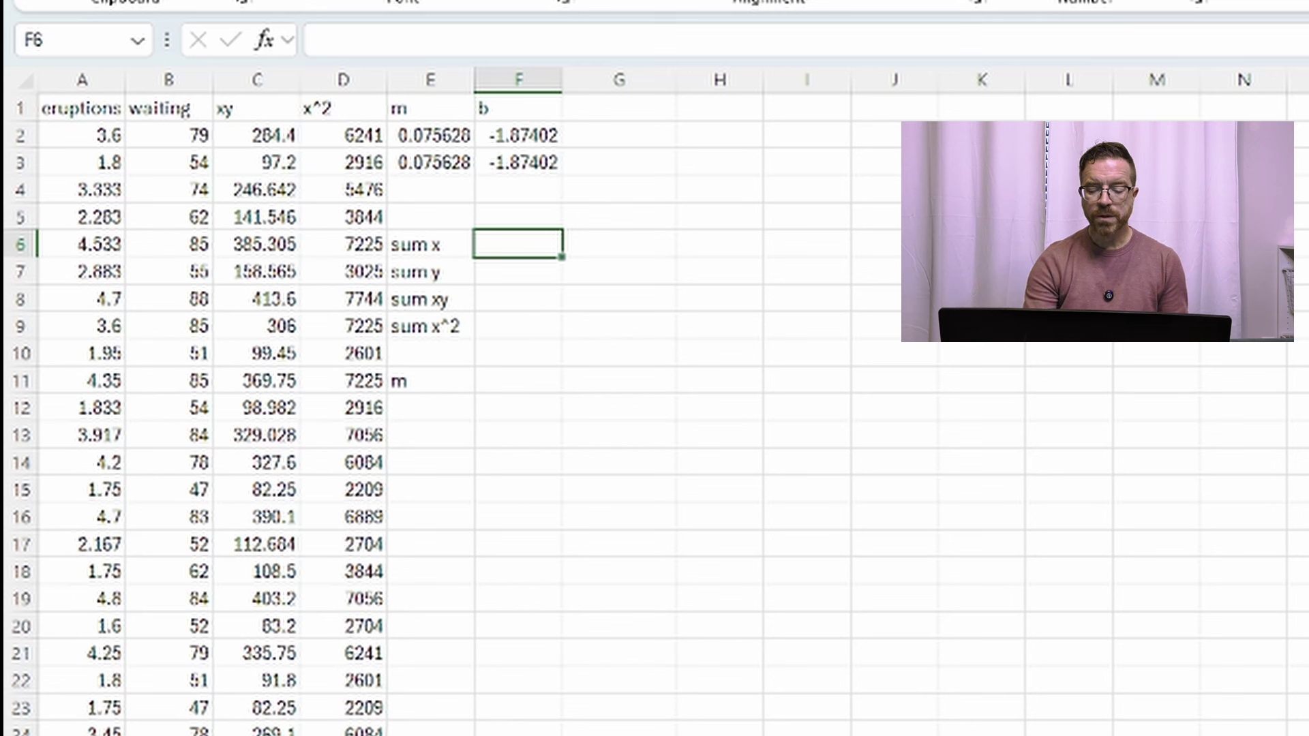
pyautogui.write('=SUM')
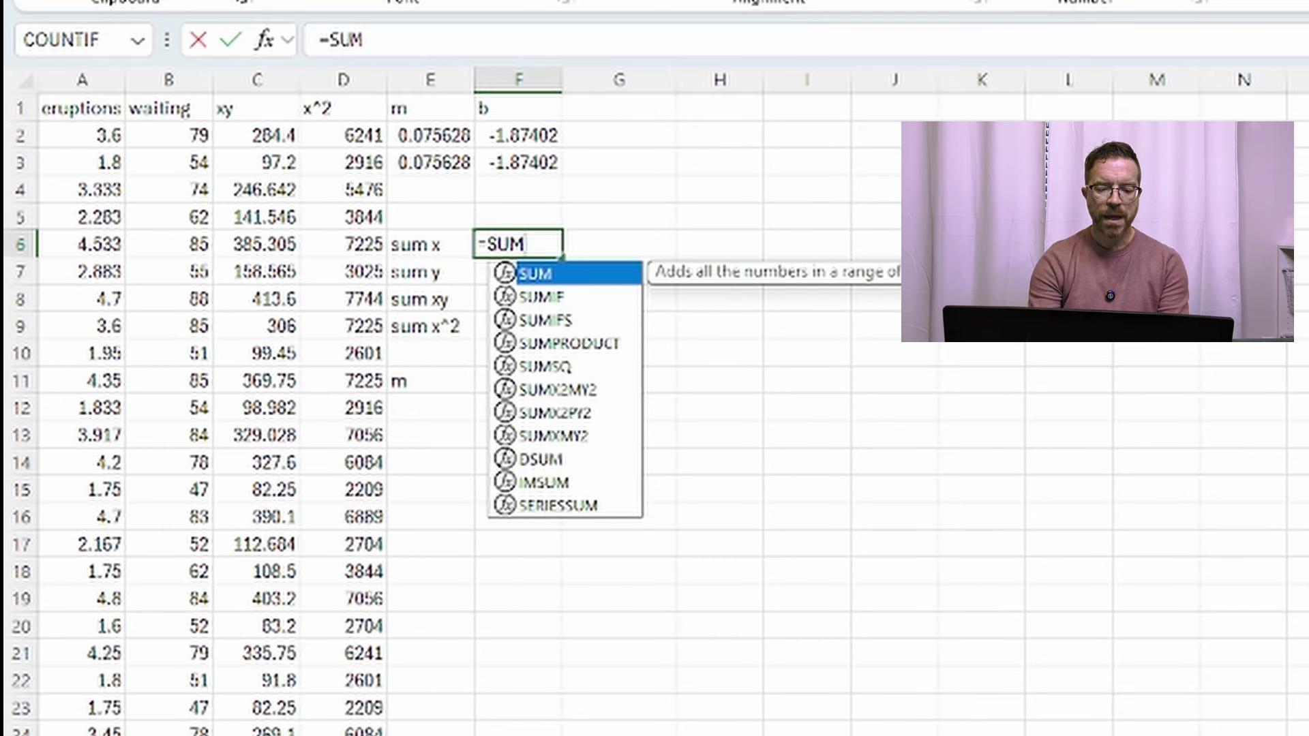
pyautogui.write('(')
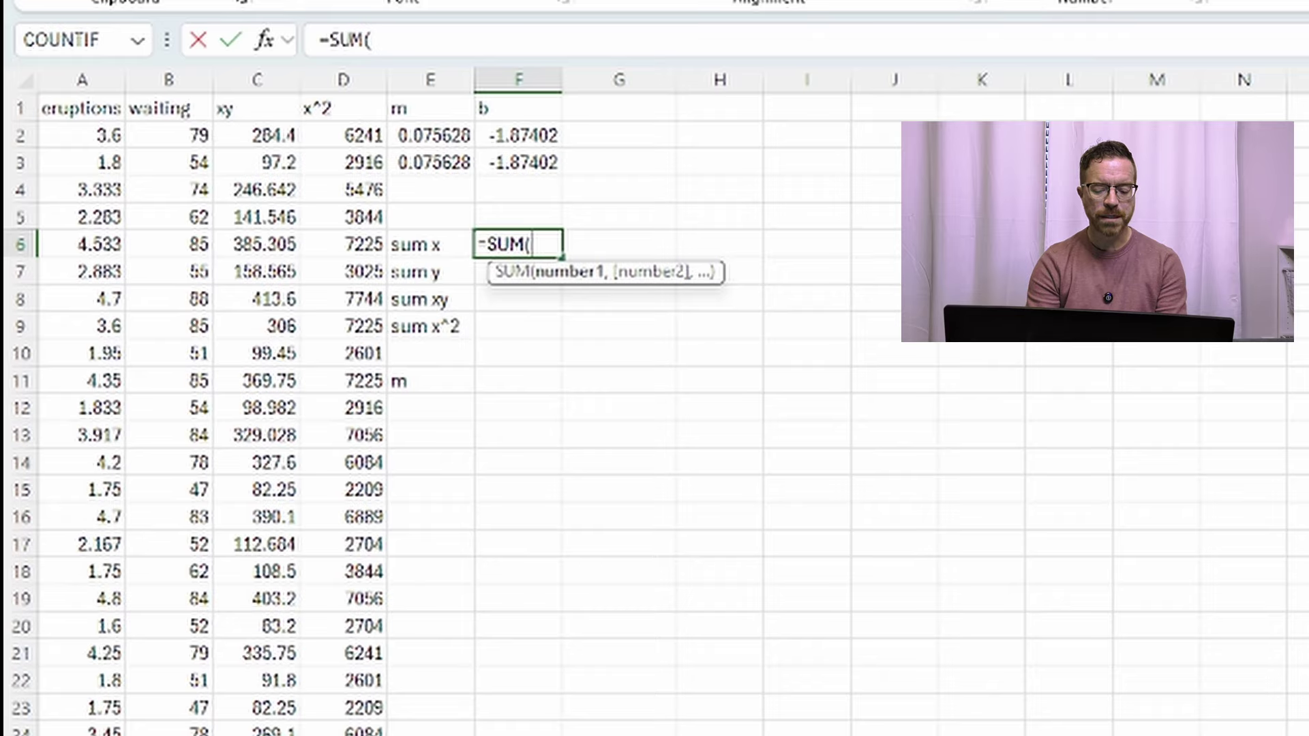
pyautogui.write('B2:')
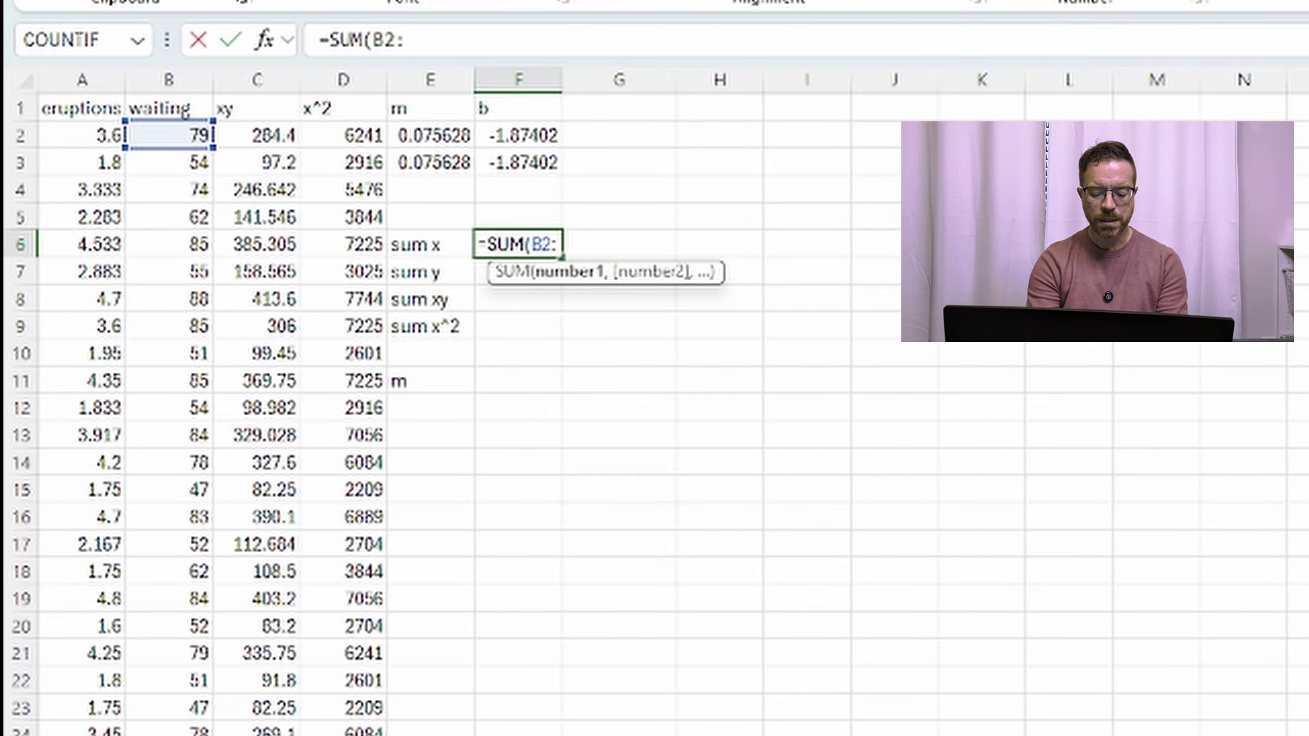
pyautogui.write('B273)')
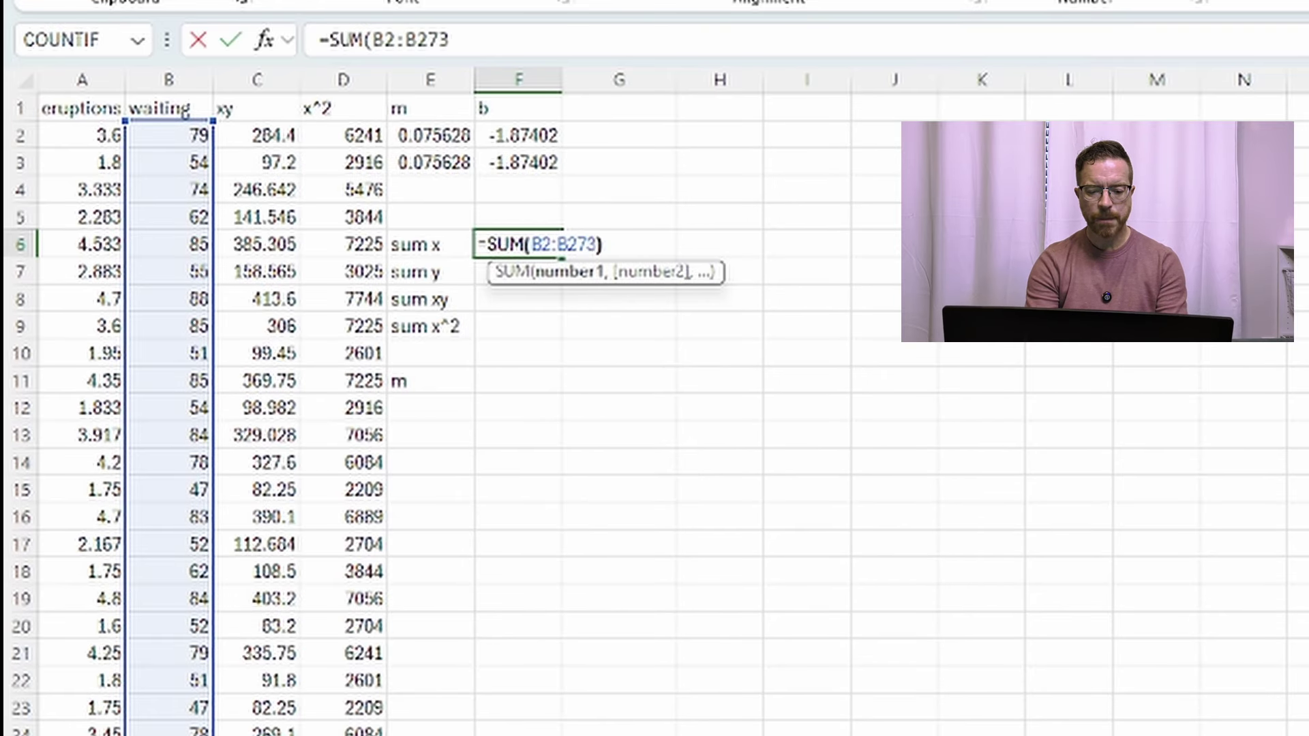
pyautogui.press('Return')
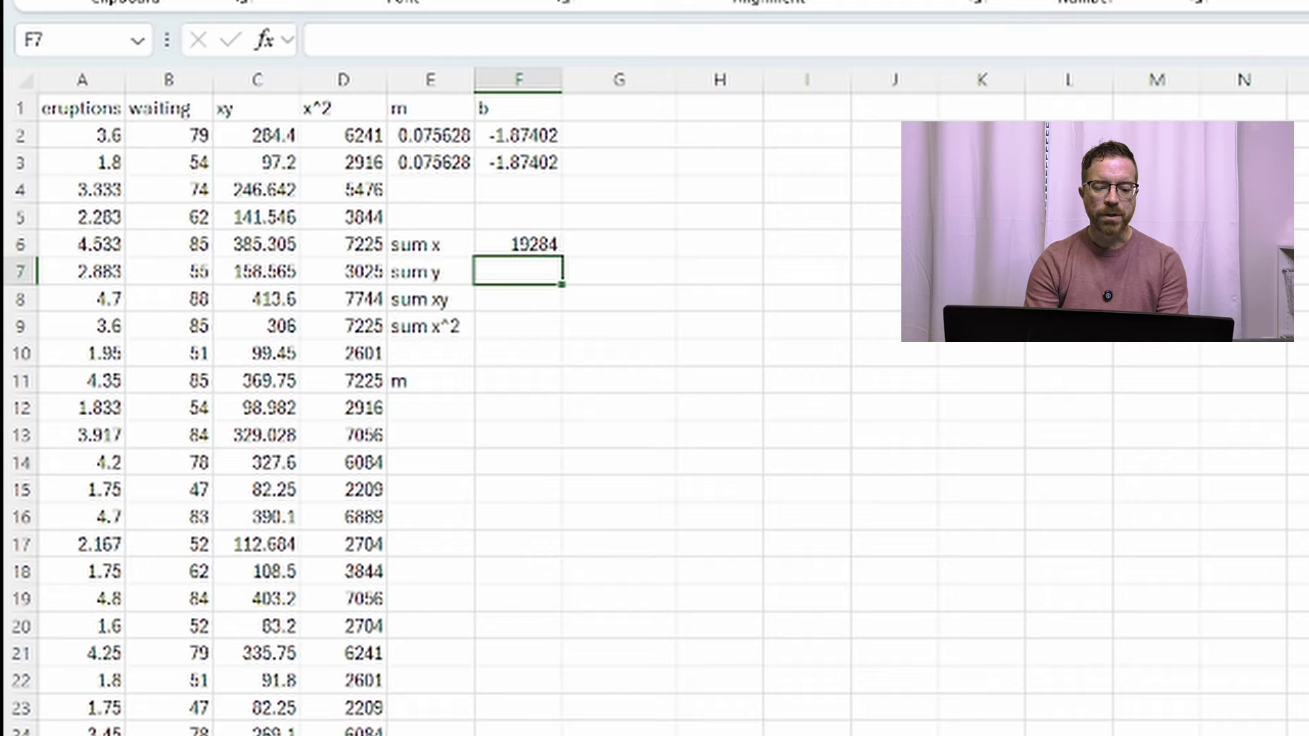
# Calculate the sum of y in F7 with =SUM(A2:A273)
pyautogui.write('=')
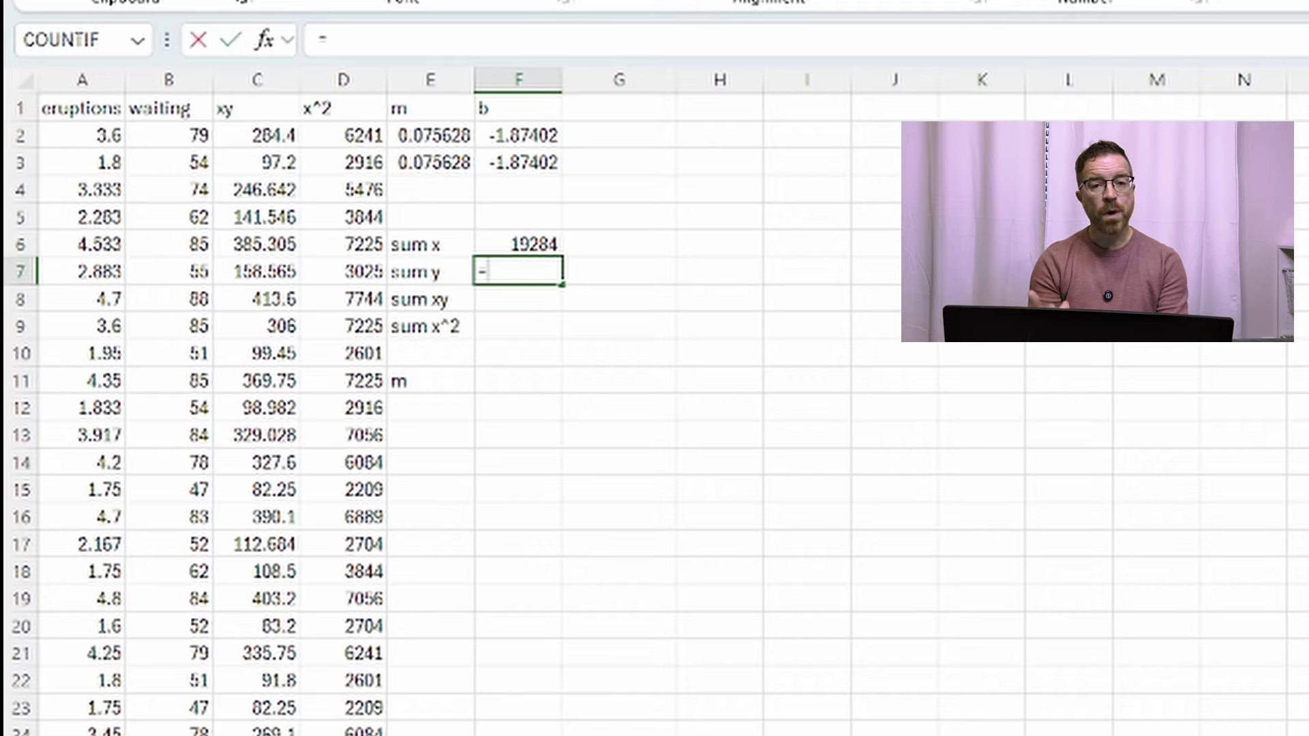
pyautogui.write('SUM(')
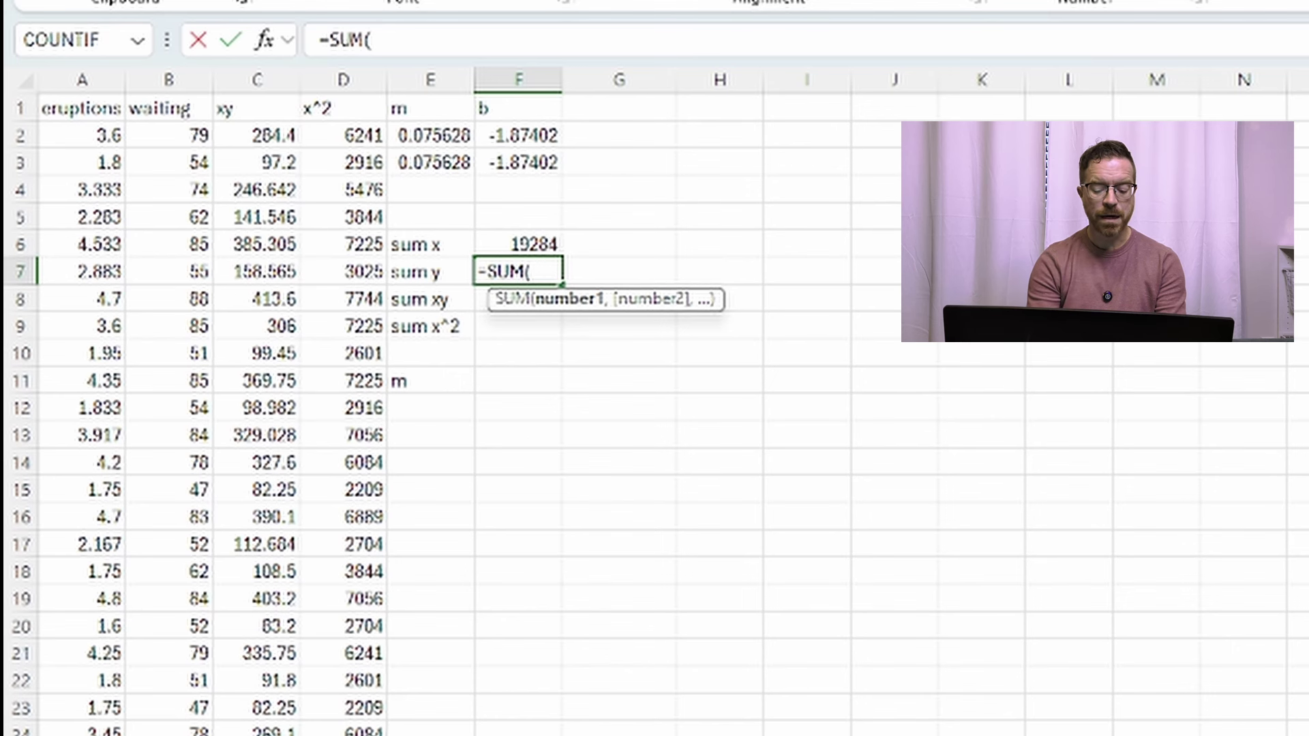
pyautogui.write('A2:A')
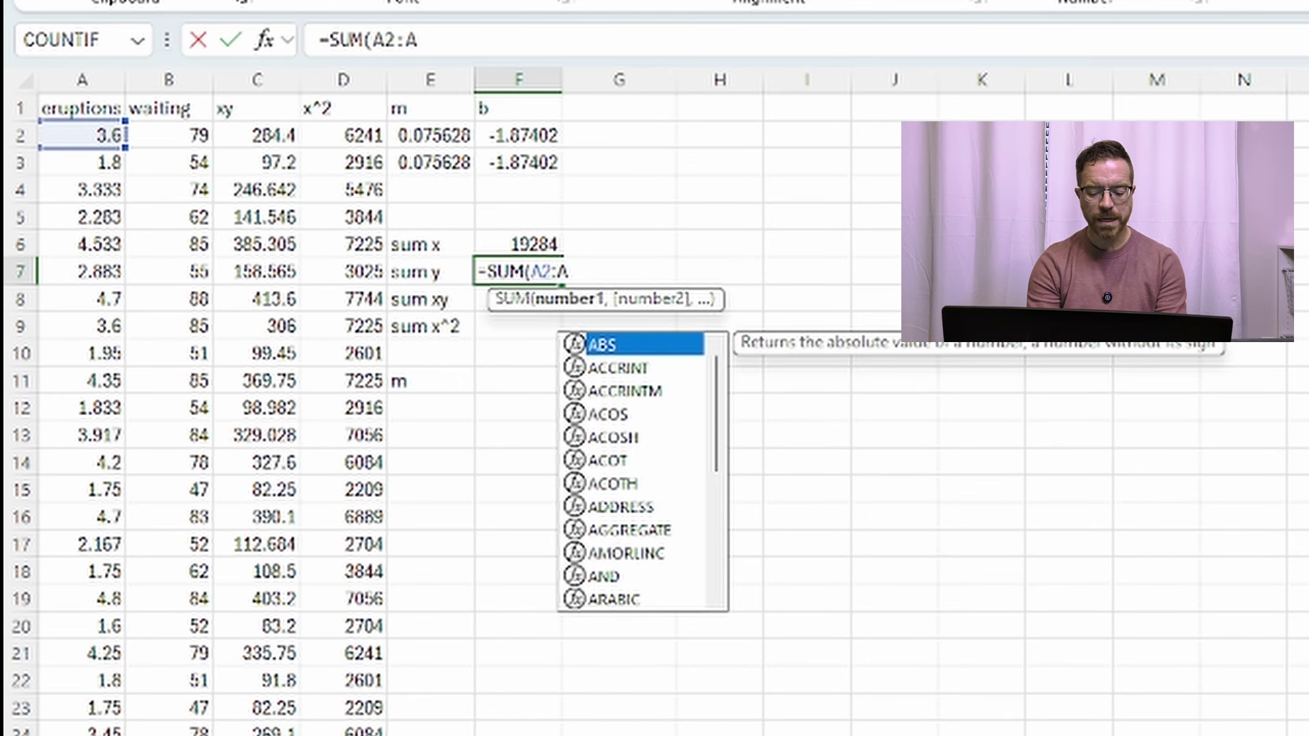
pyautogui.write('273')
pyautogui.press('Return')
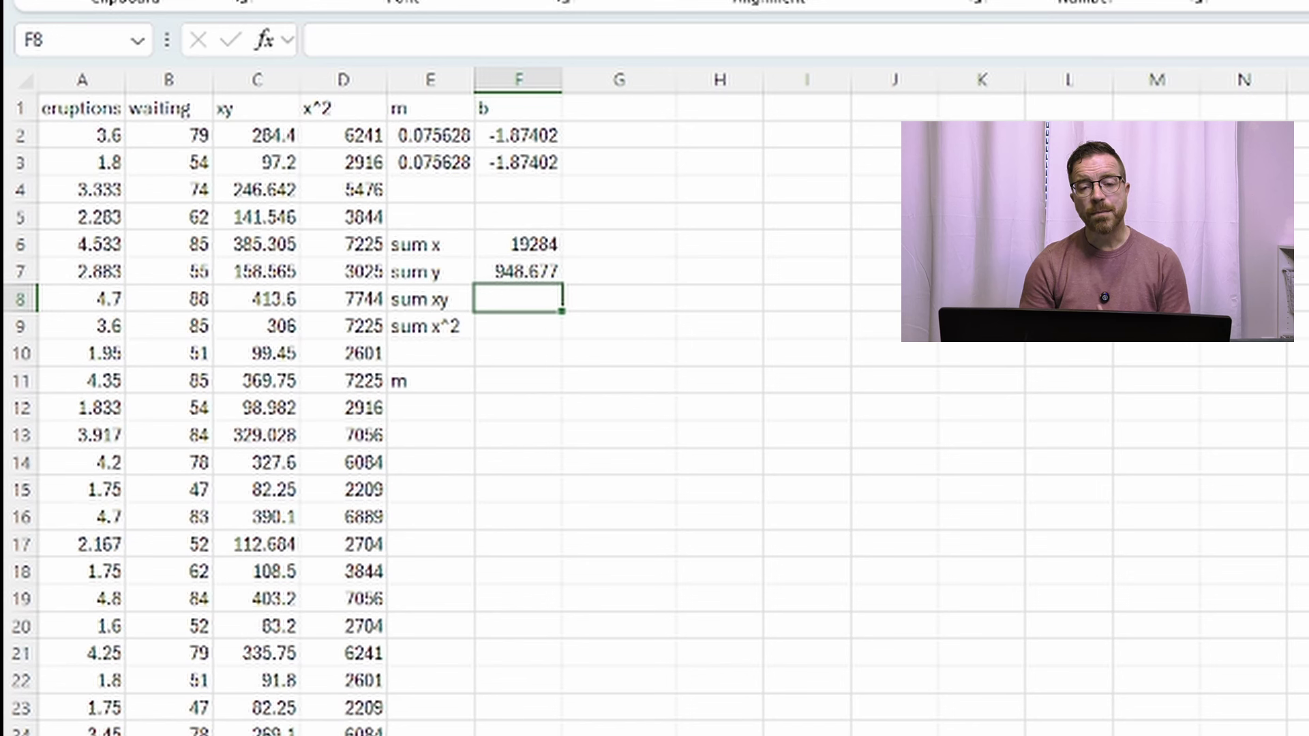
# Calculate the sum of xy in F8 with =SUM(C2:C273)
pyautogui.write('+S')
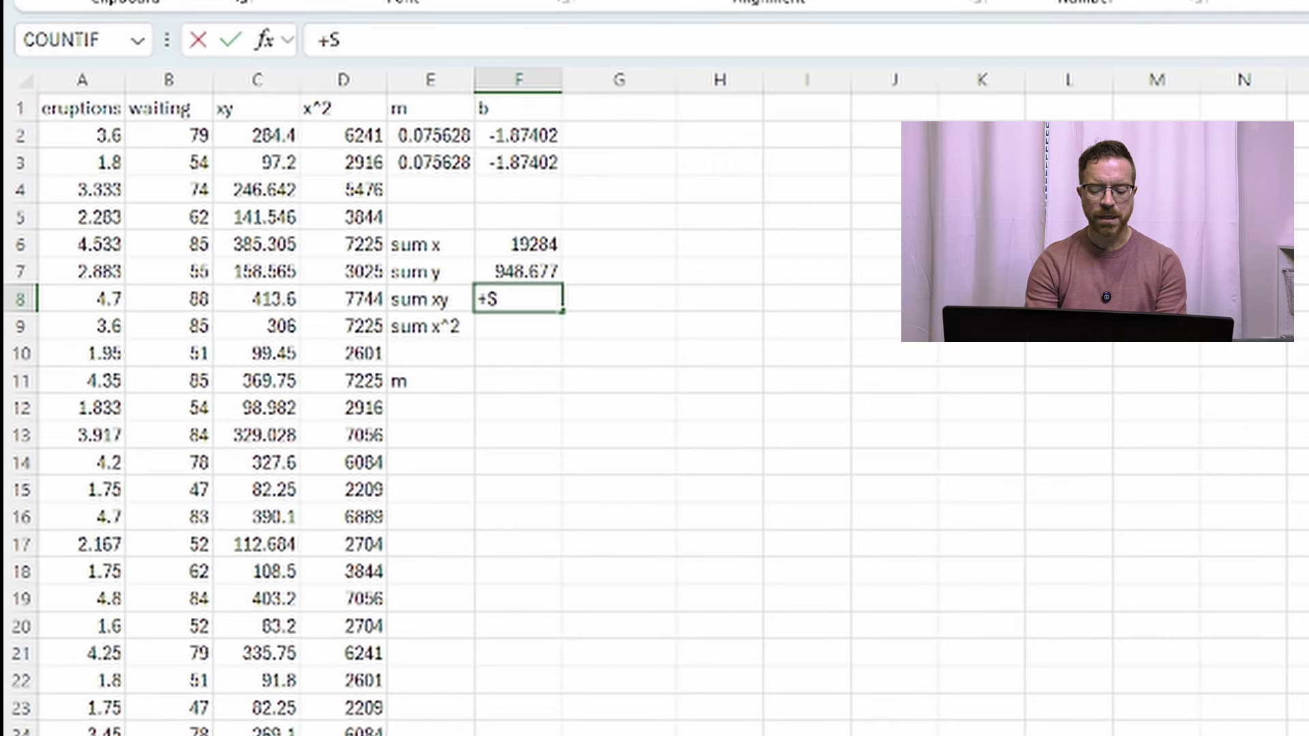
pyautogui.press('BackSpace')
pyautogui.press('BackSpace')
pyautogui.write('=')
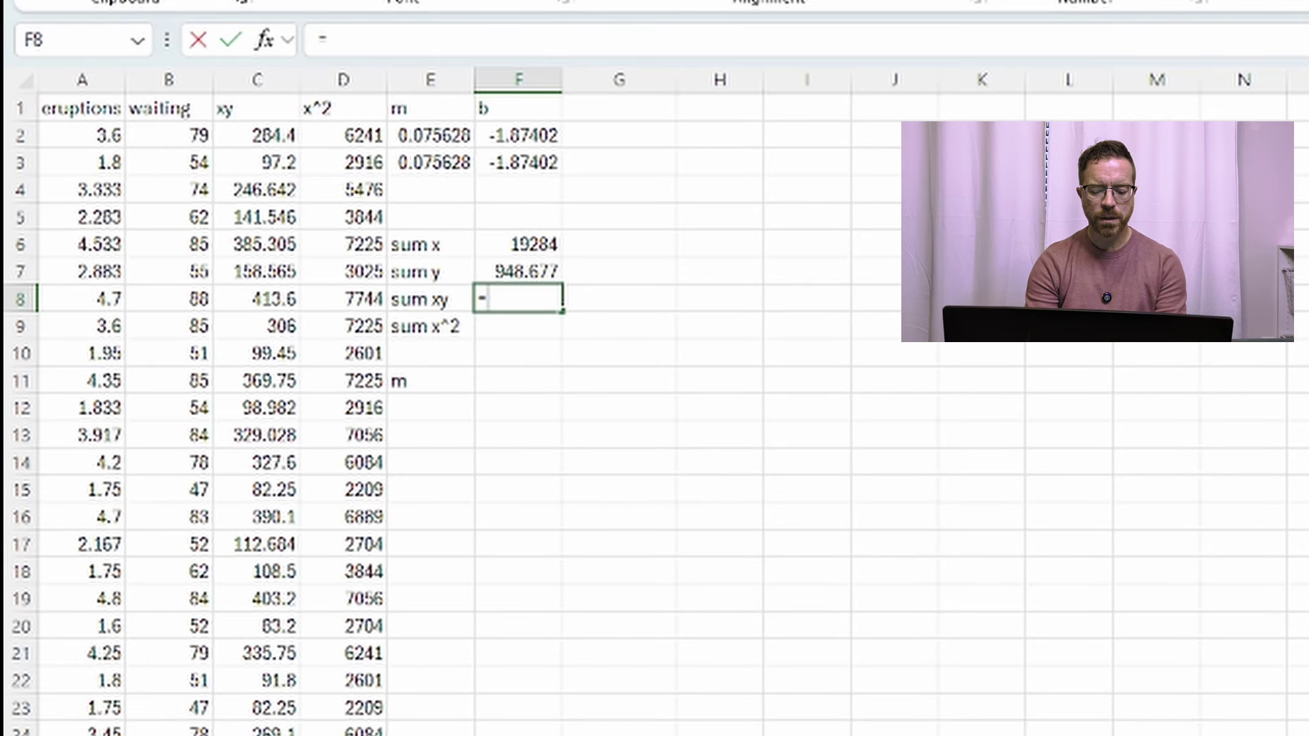
pyautogui.write('SUM(')
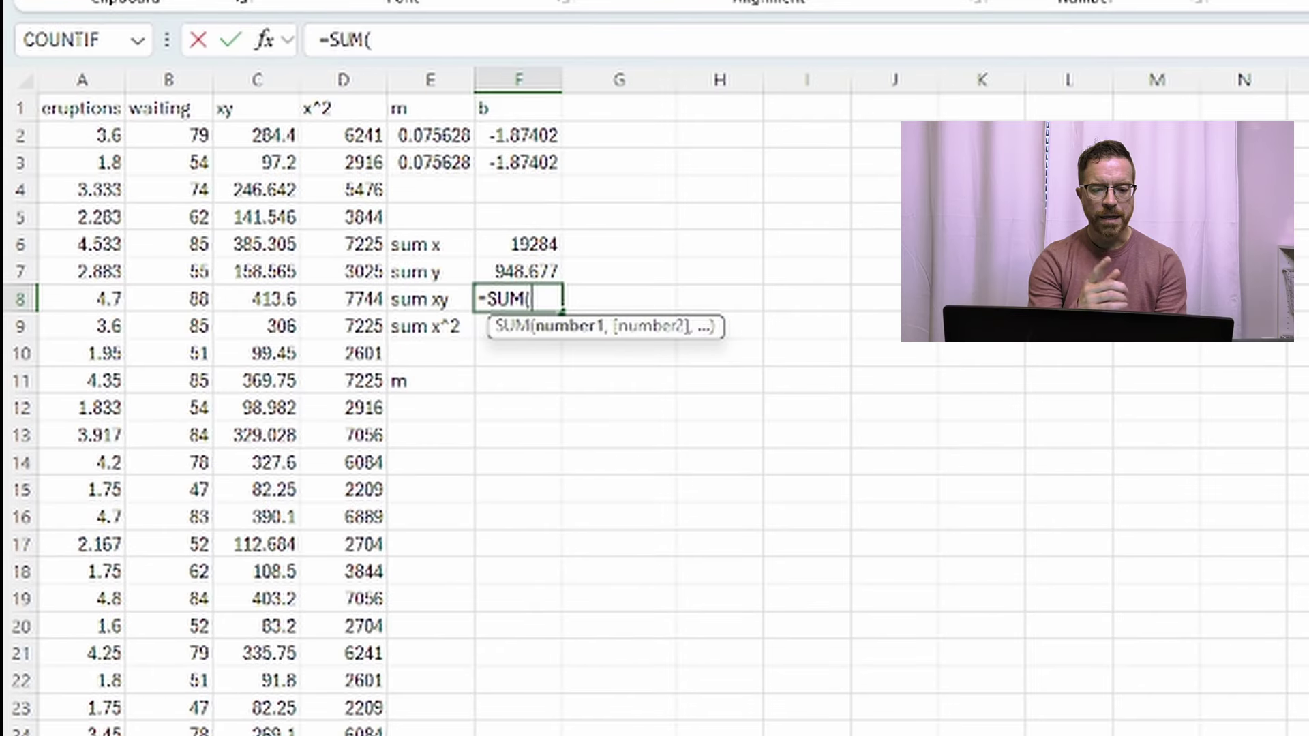
pyautogui.write('C2')
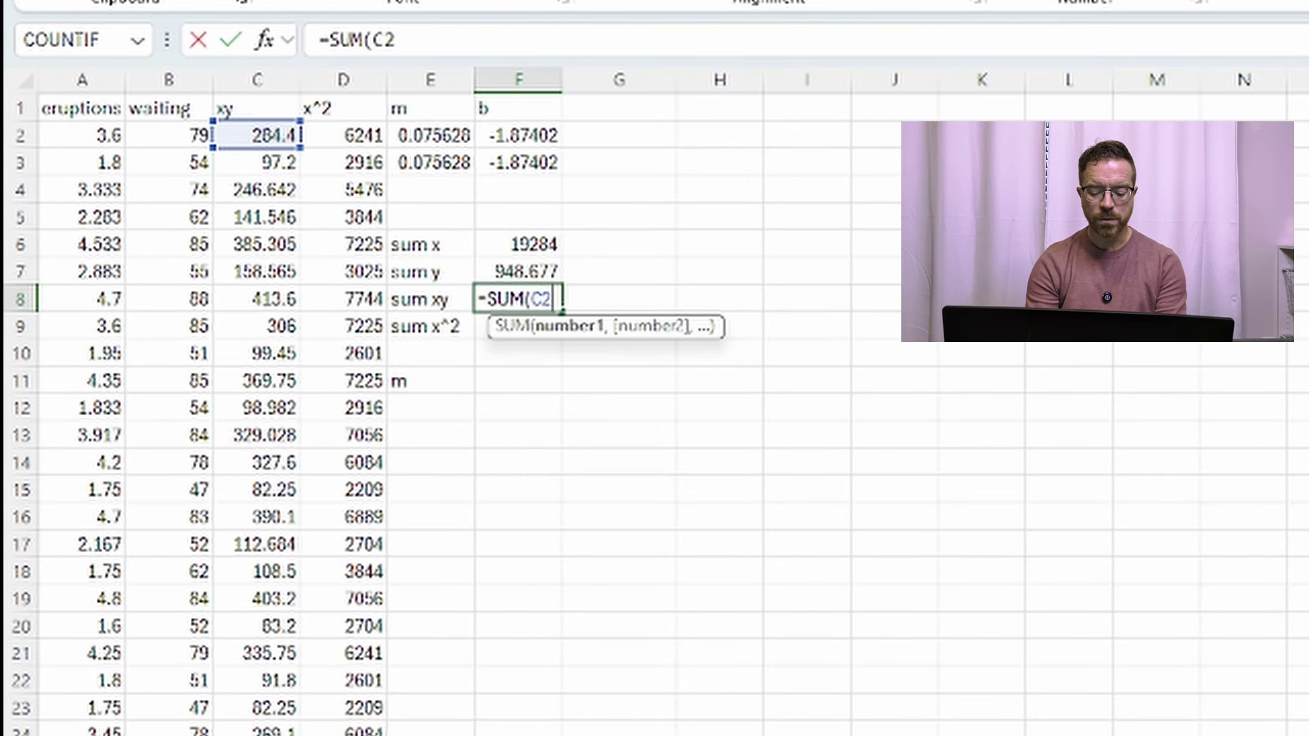
pyautogui.write(':C273)')
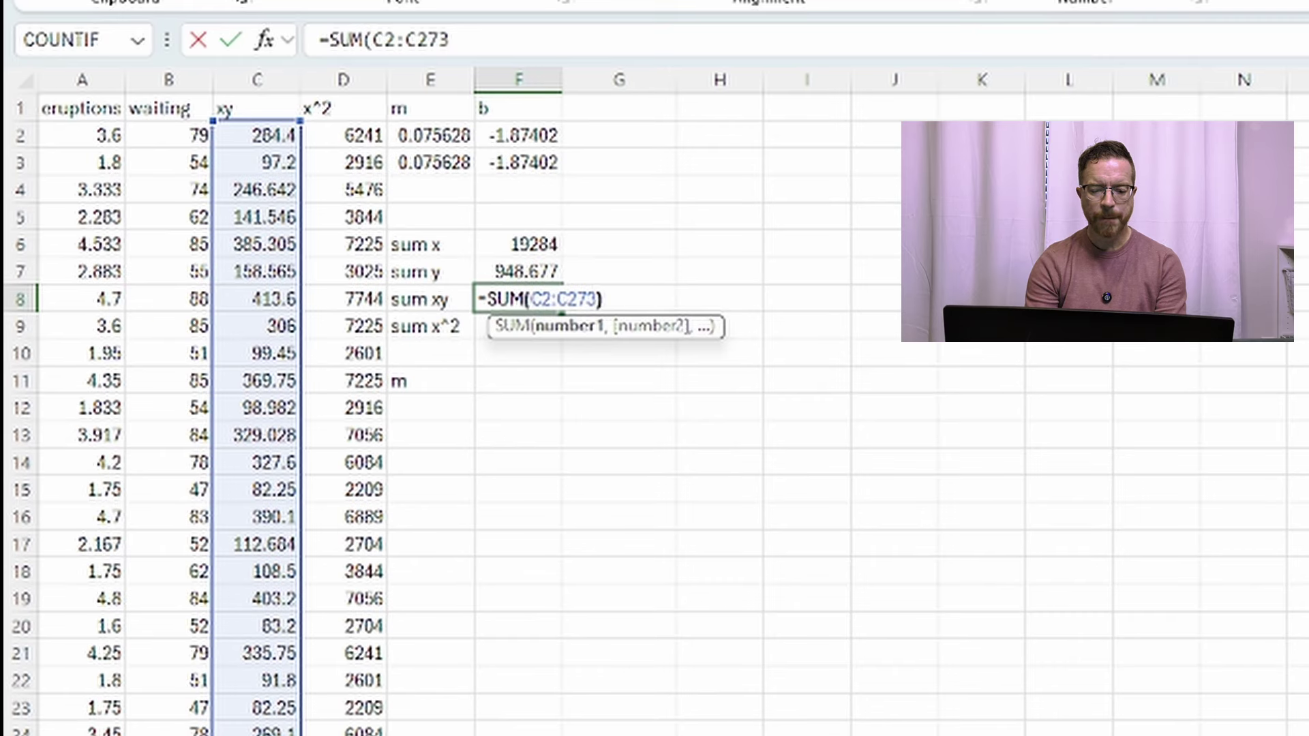
pyautogui.press('Return')
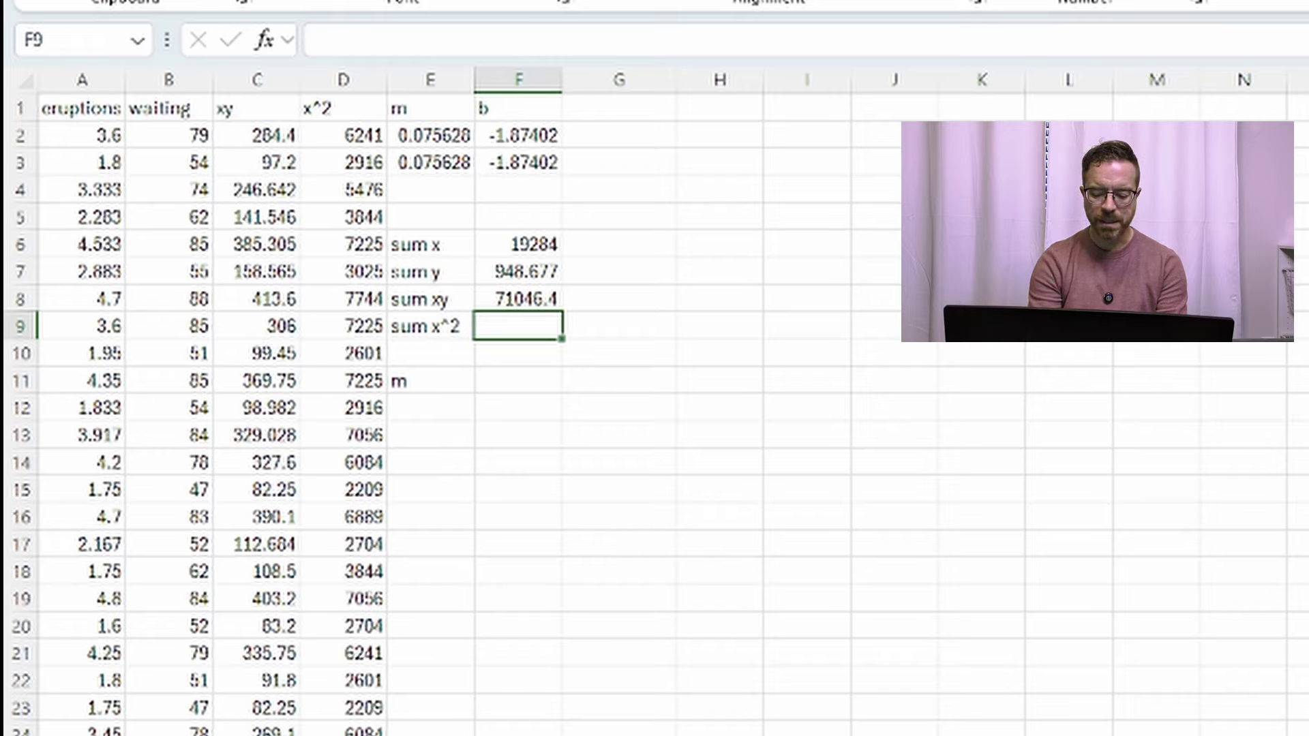
# Calculate the sum of x^2 in F9 with =SUM(D2:D273)
pyautogui.write('=SUM')
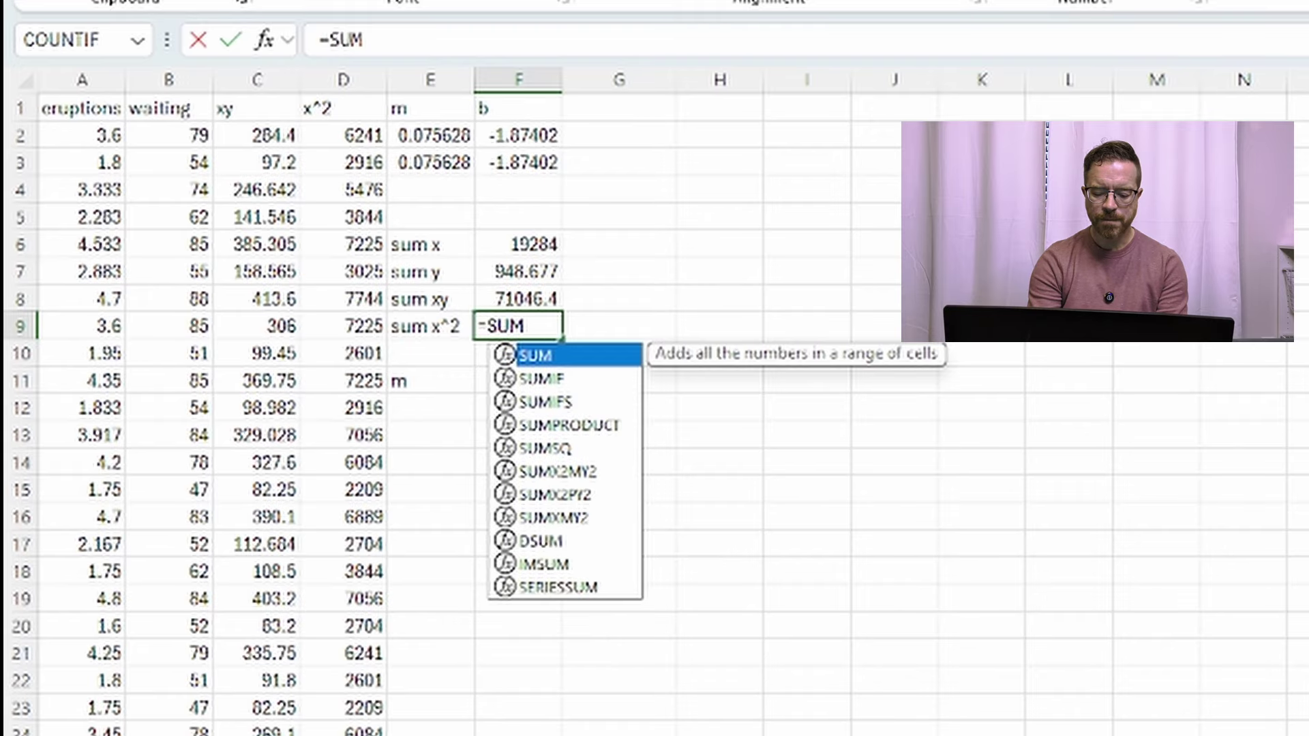
pyautogui.write('(D2')
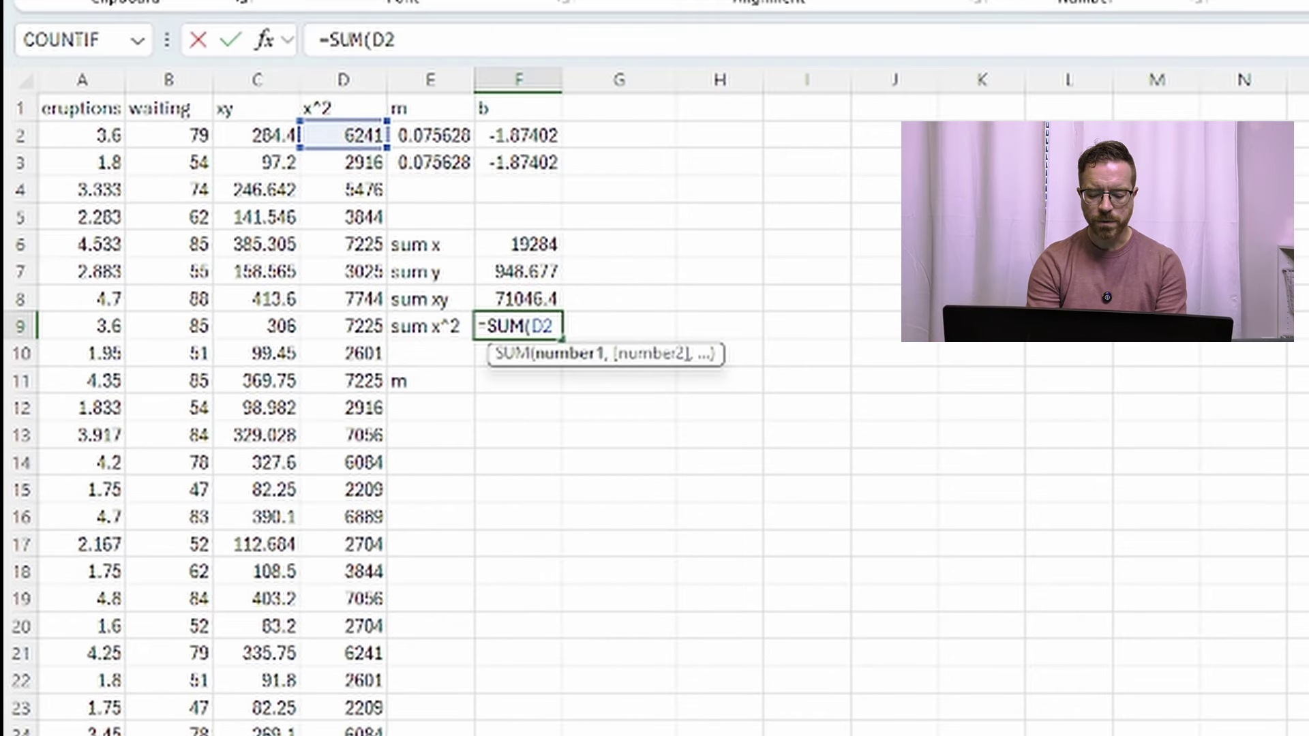
pyautogui.write(':D273')
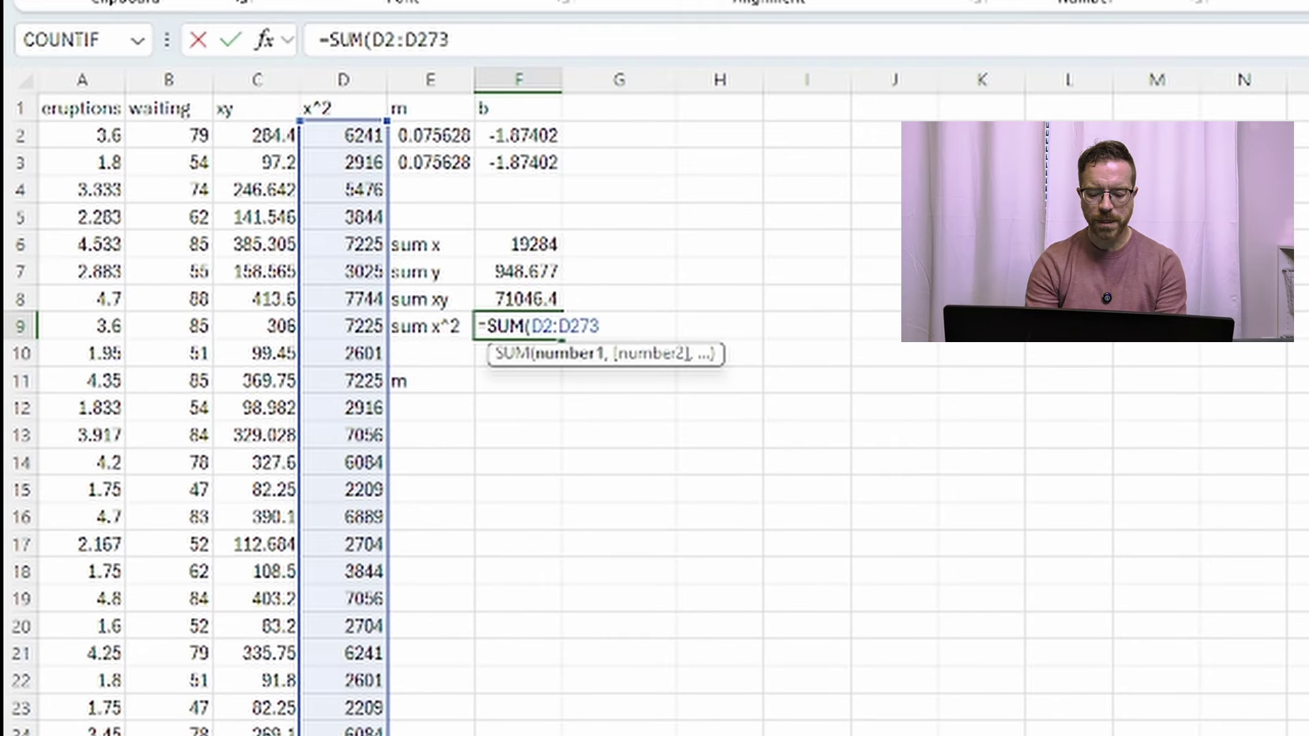
pyautogui.write(')')
pyautogui.press('Return')
# Begin the slope formula in F11 with an empty numerator and denominator, =()/()
pyautogui.press('Down')
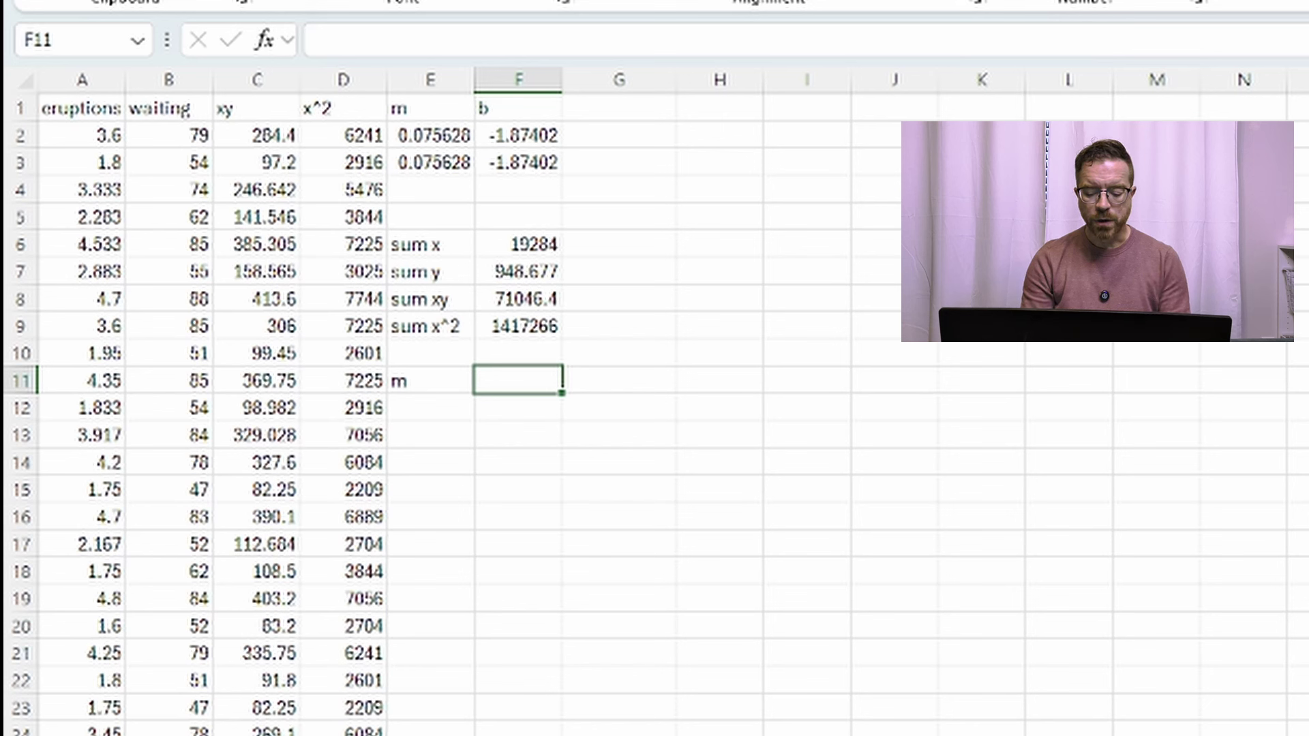
pyautogui.write('=')
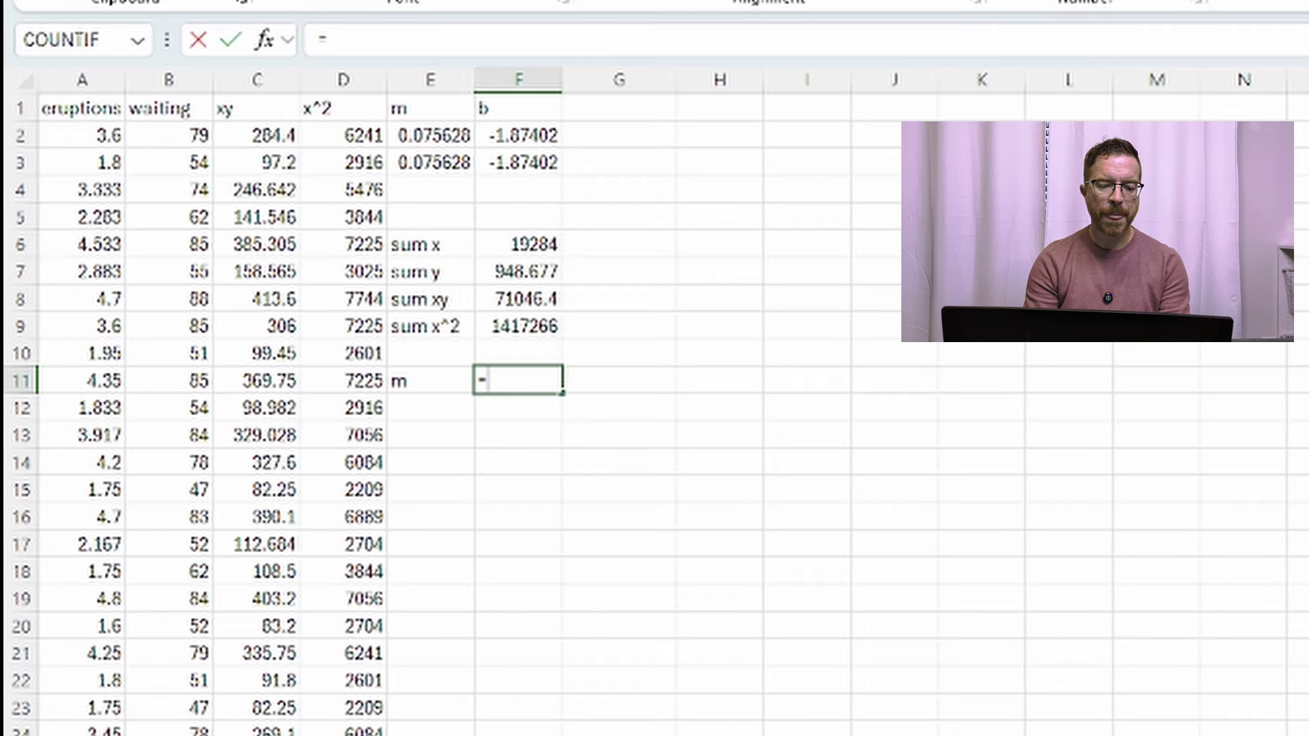
pyautogui.click(327, 39)
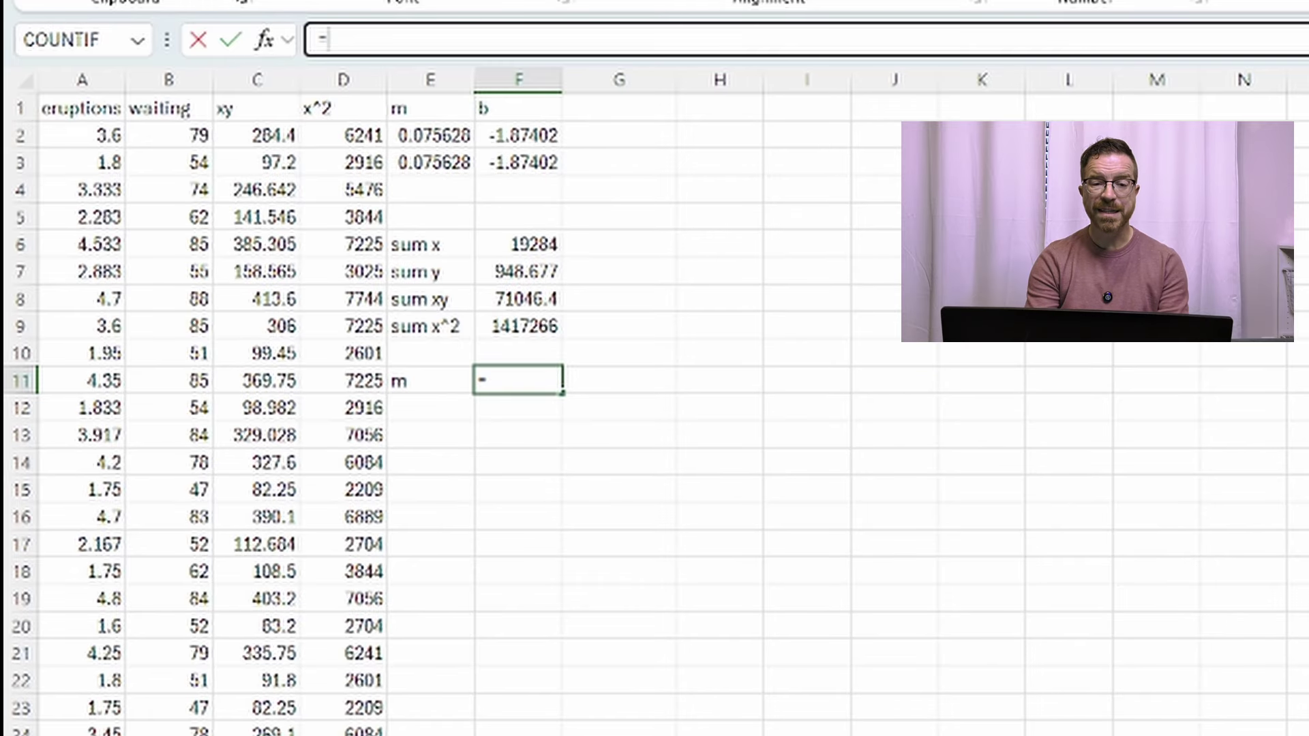
pyautogui.write('()')
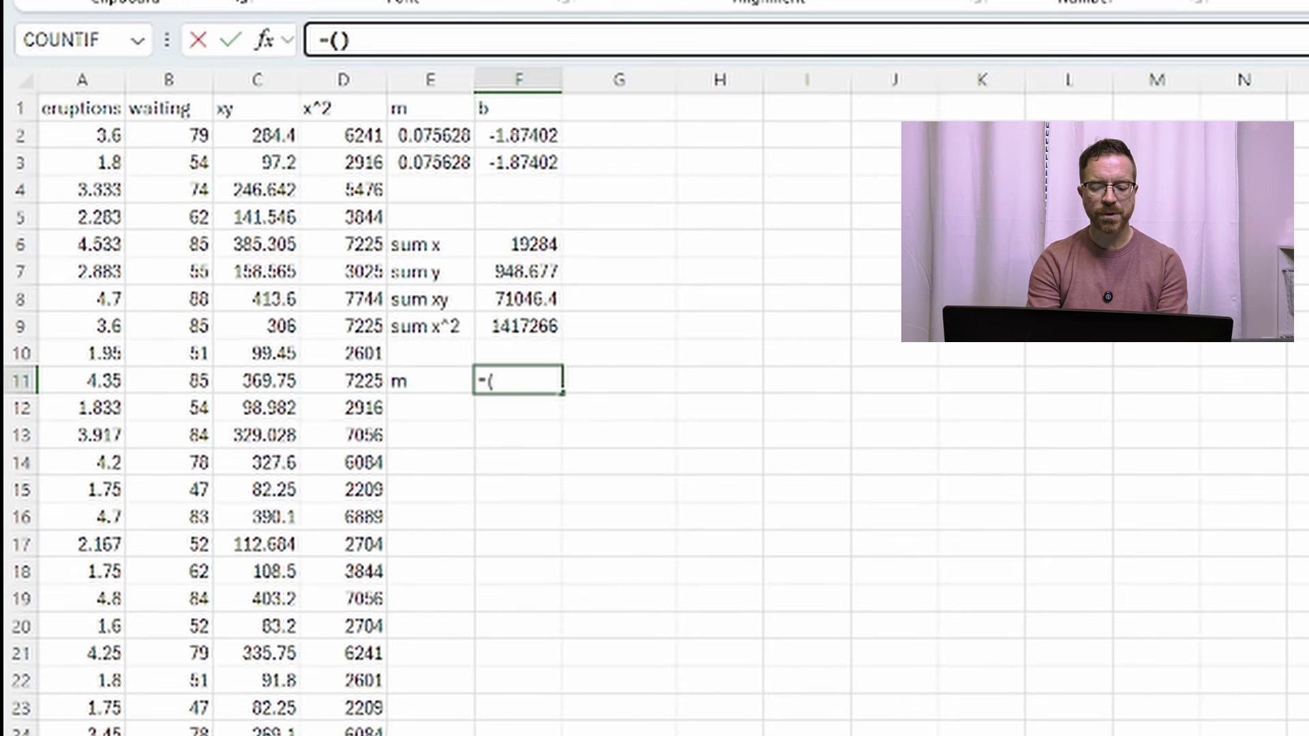
pyautogui.write('/()')
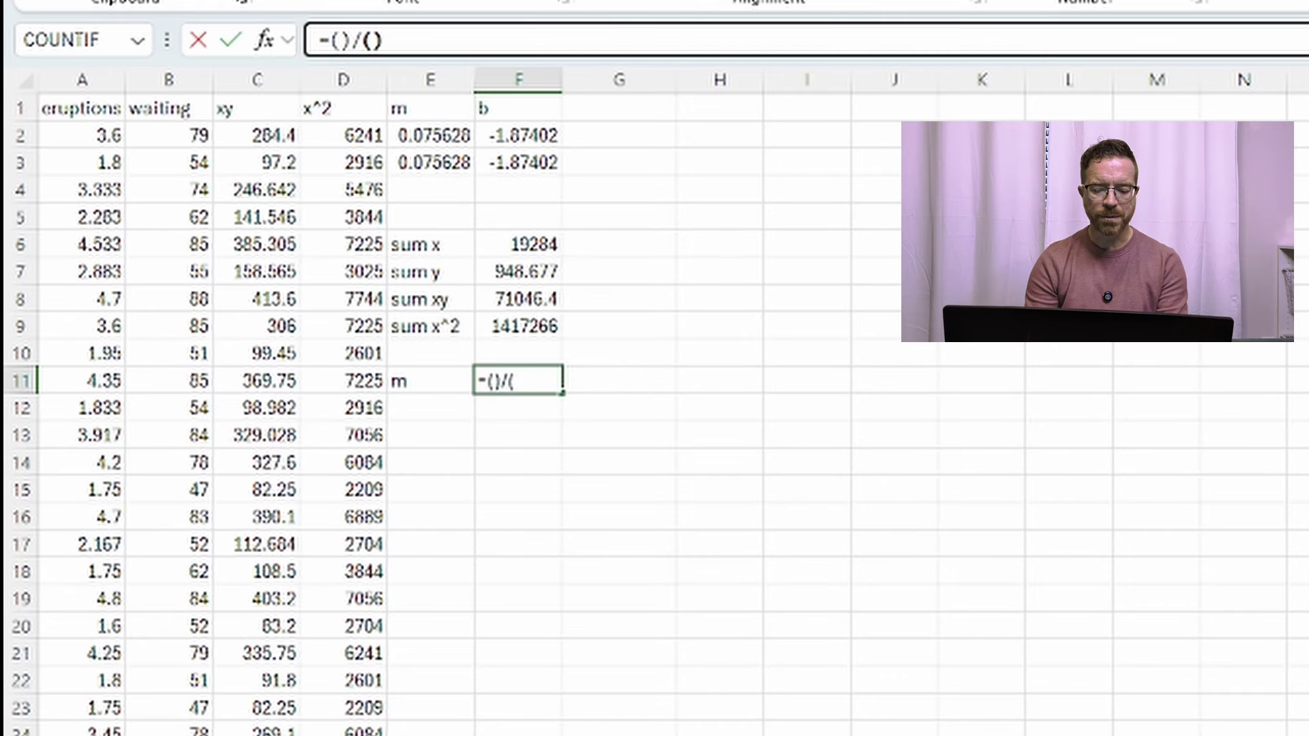
pyautogui.press('Left')
pyautogui.press('Left')
pyautogui.press('Left')
pyautogui.press('Left')
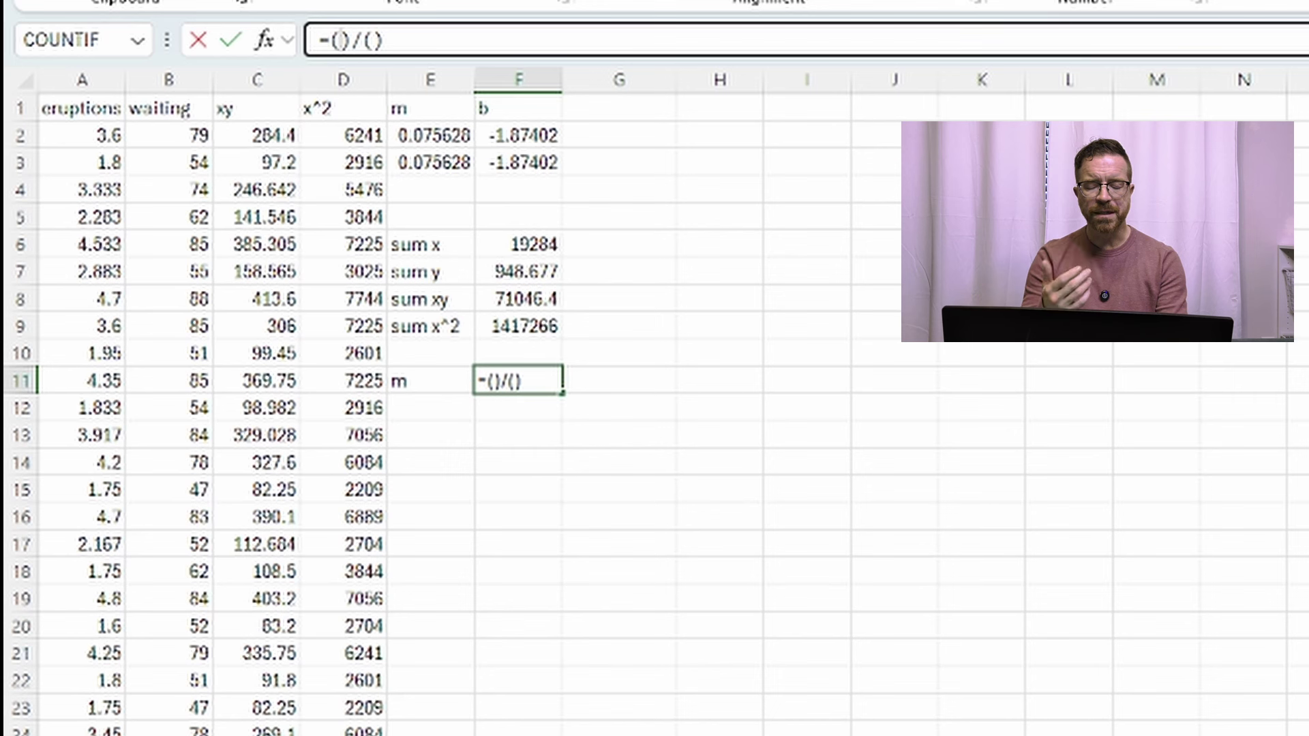
# Fill the numerator of the F11 slope formula with 272*F8-F6*F7
pyautogui.write('272')
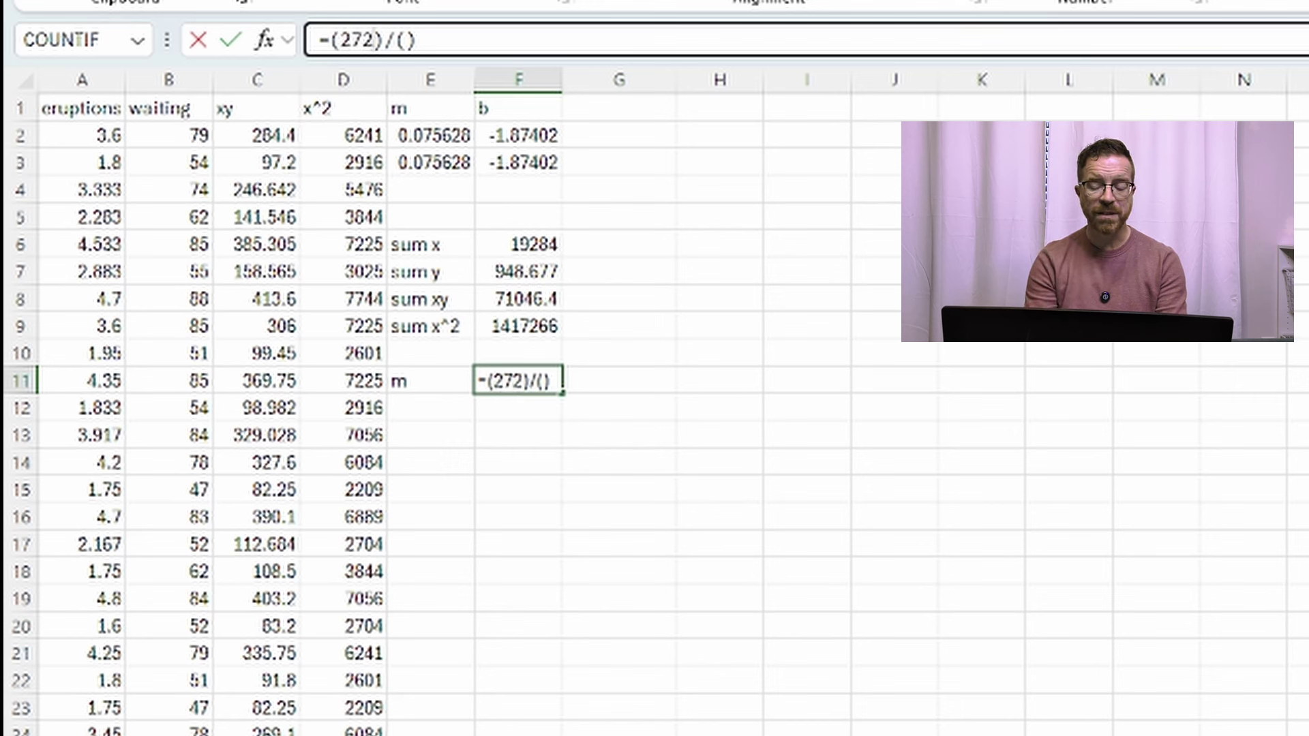
pyautogui.write('*')
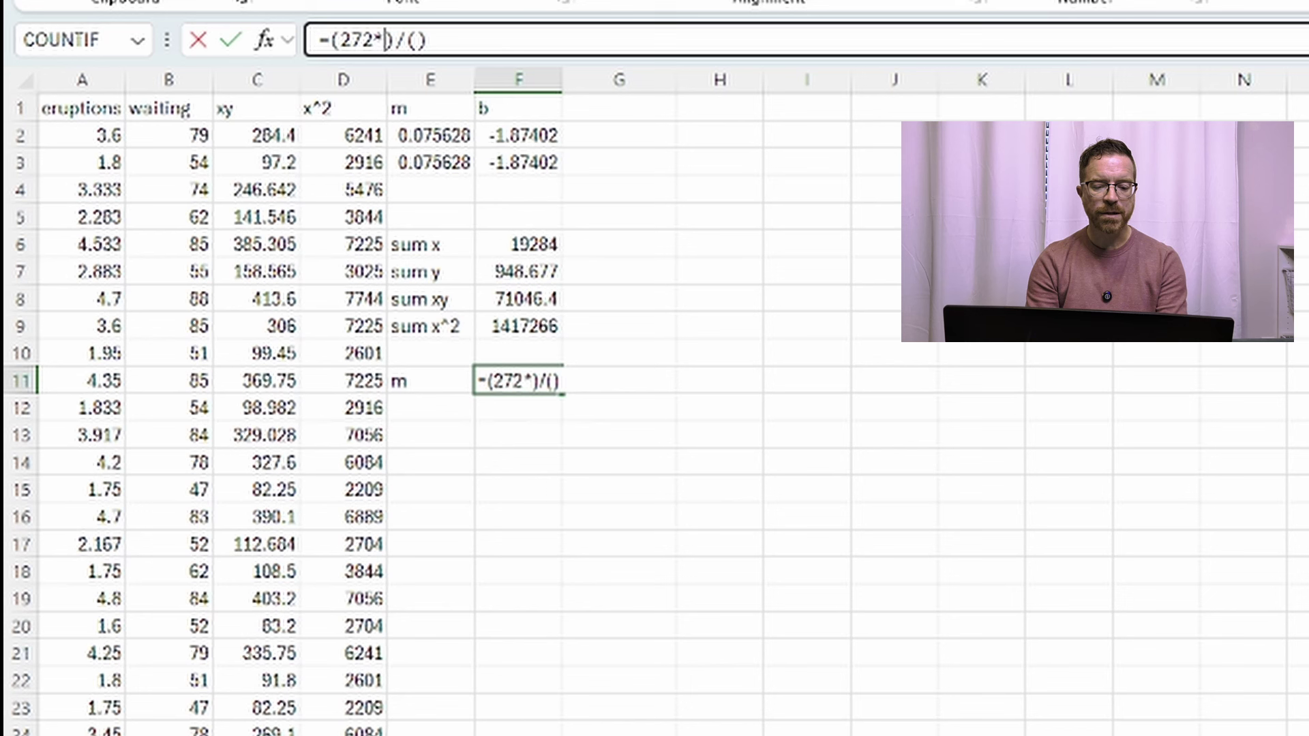
pyautogui.click(561, 299)
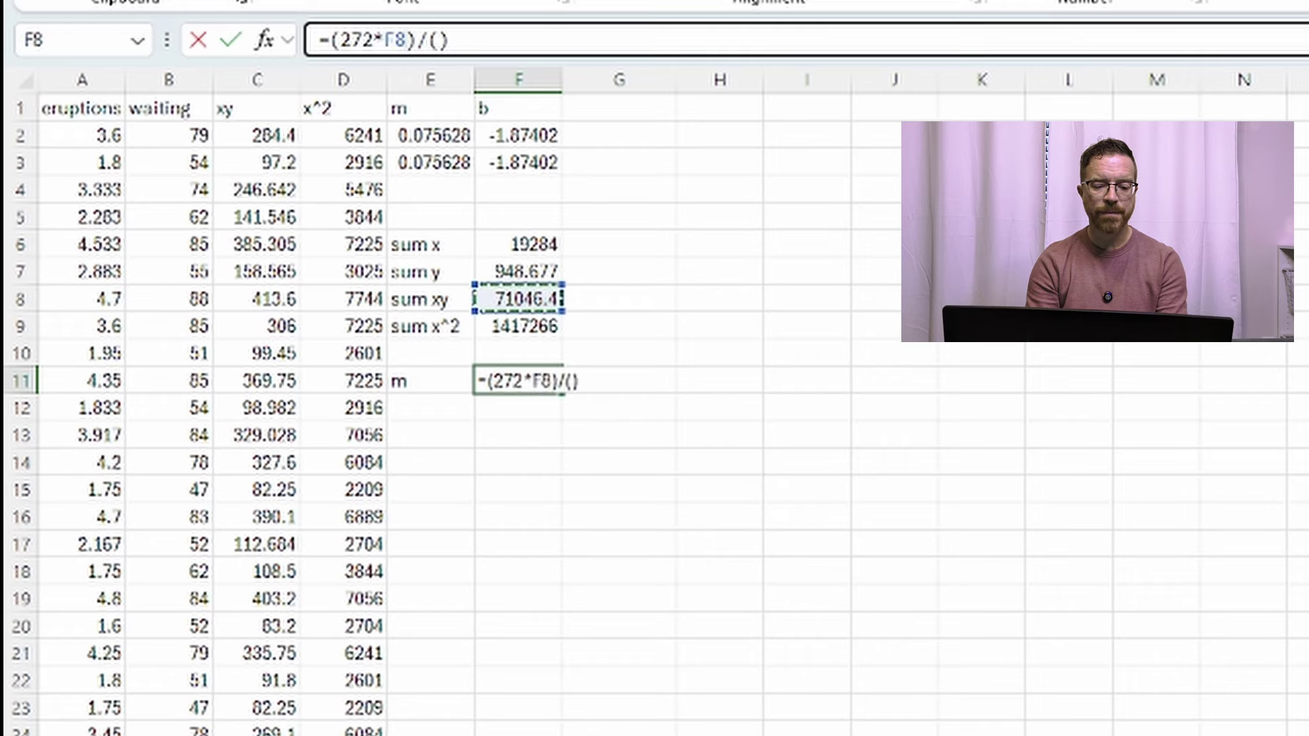
pyautogui.write('-')
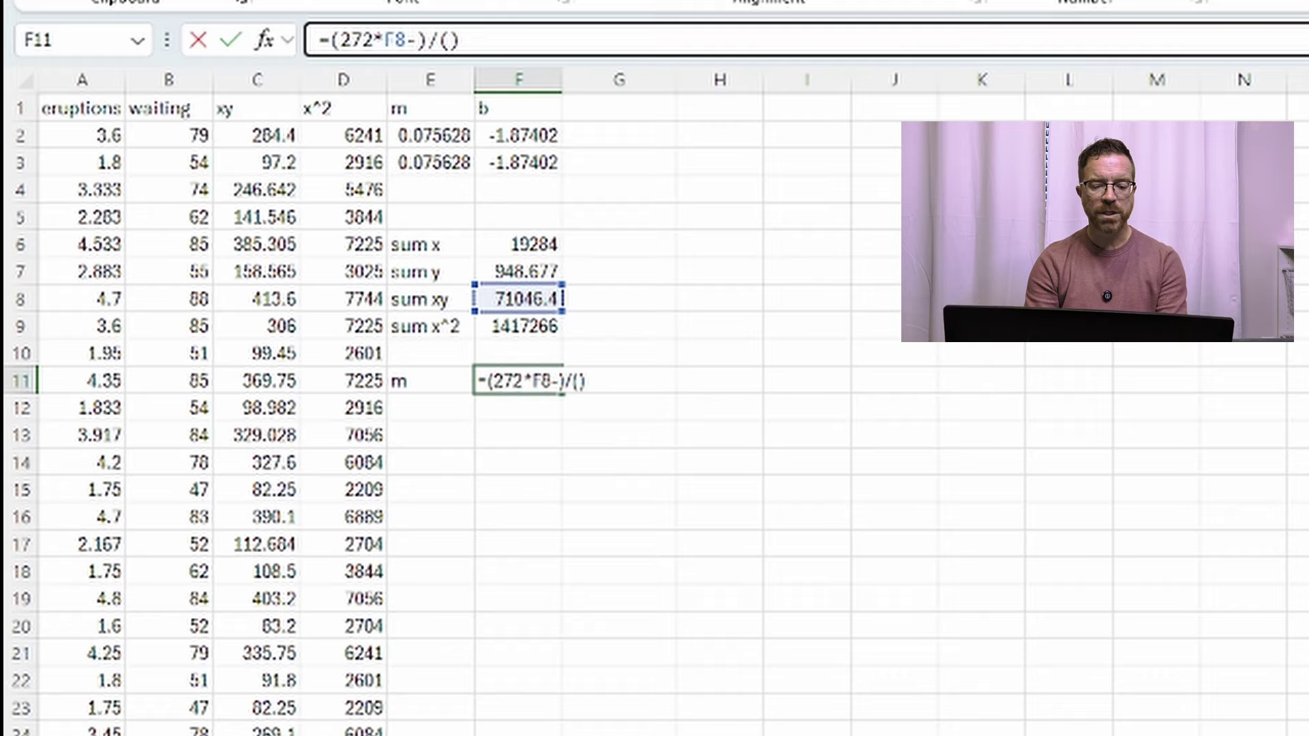
pyautogui.click(519, 245)
pyautogui.write('*')
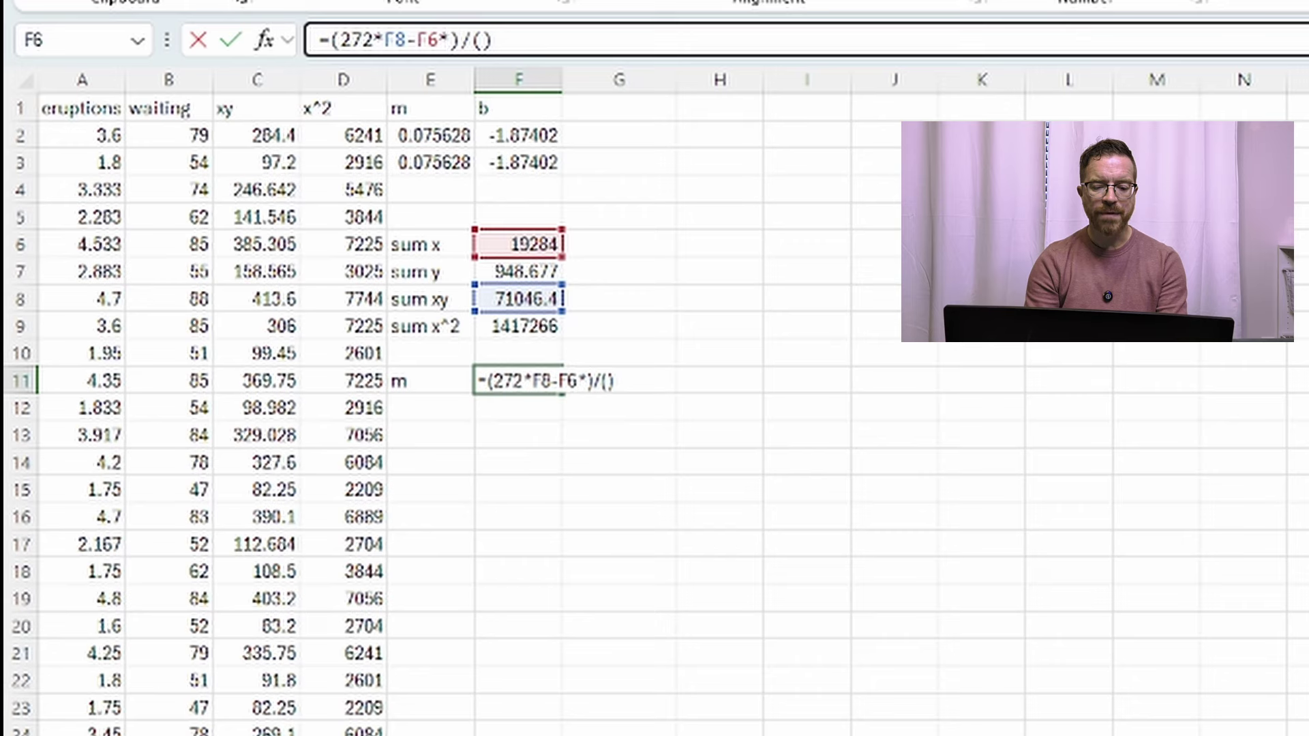
pyautogui.click(520, 271)
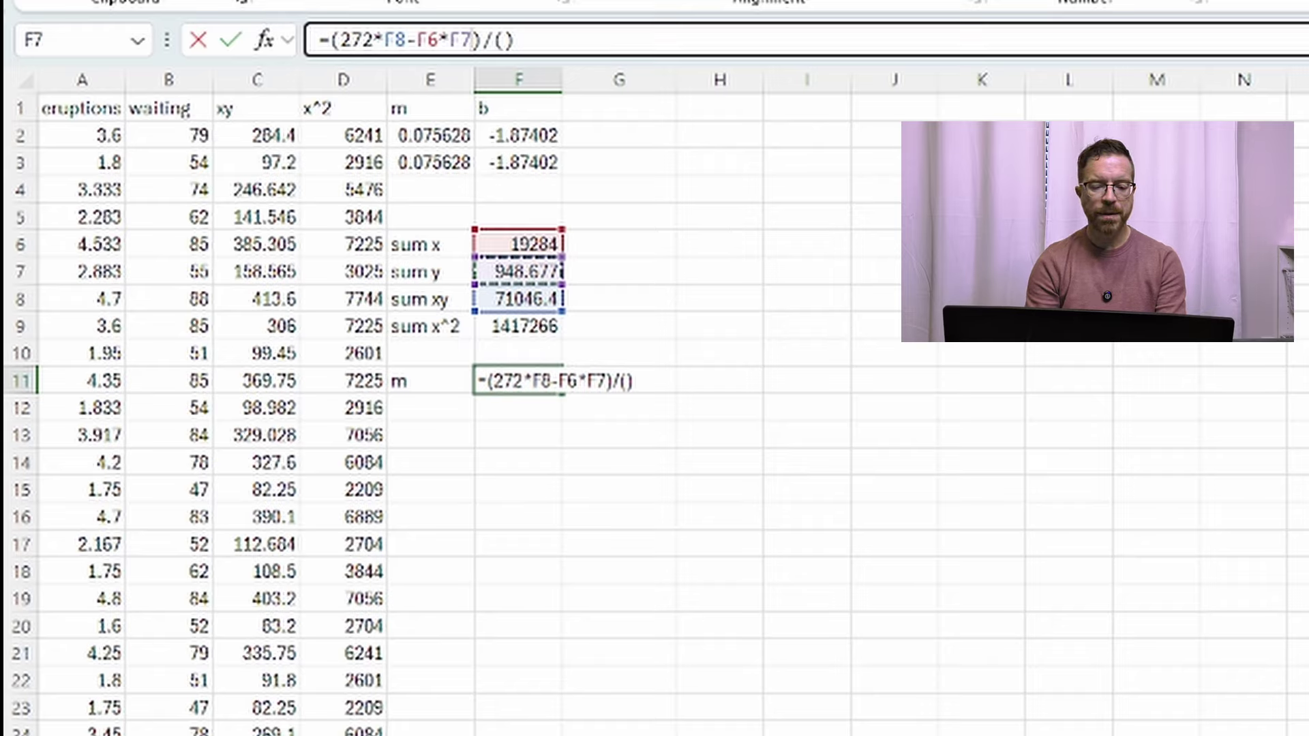
# Complete the denominator of the F11 slope formula with 272*F9-F6^2 and enter the formula
pyautogui.click(491, 40)
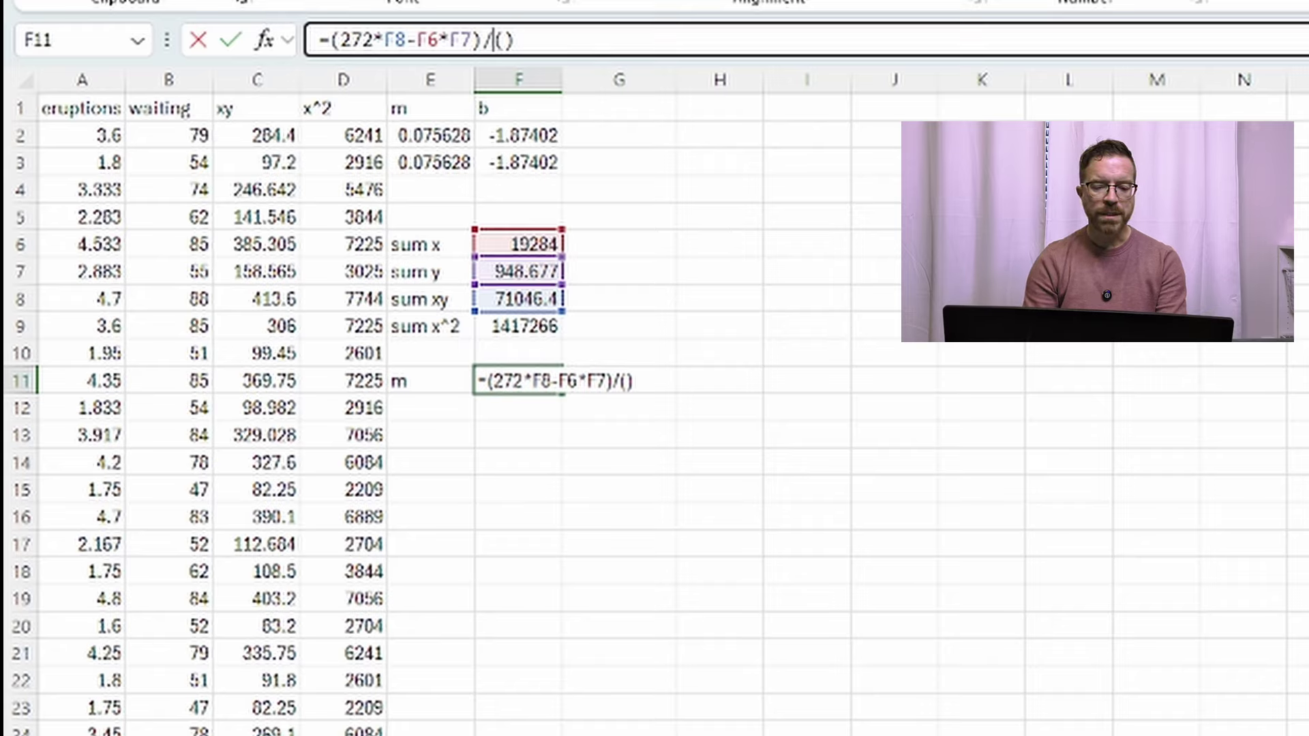
pyautogui.click(505, 40)
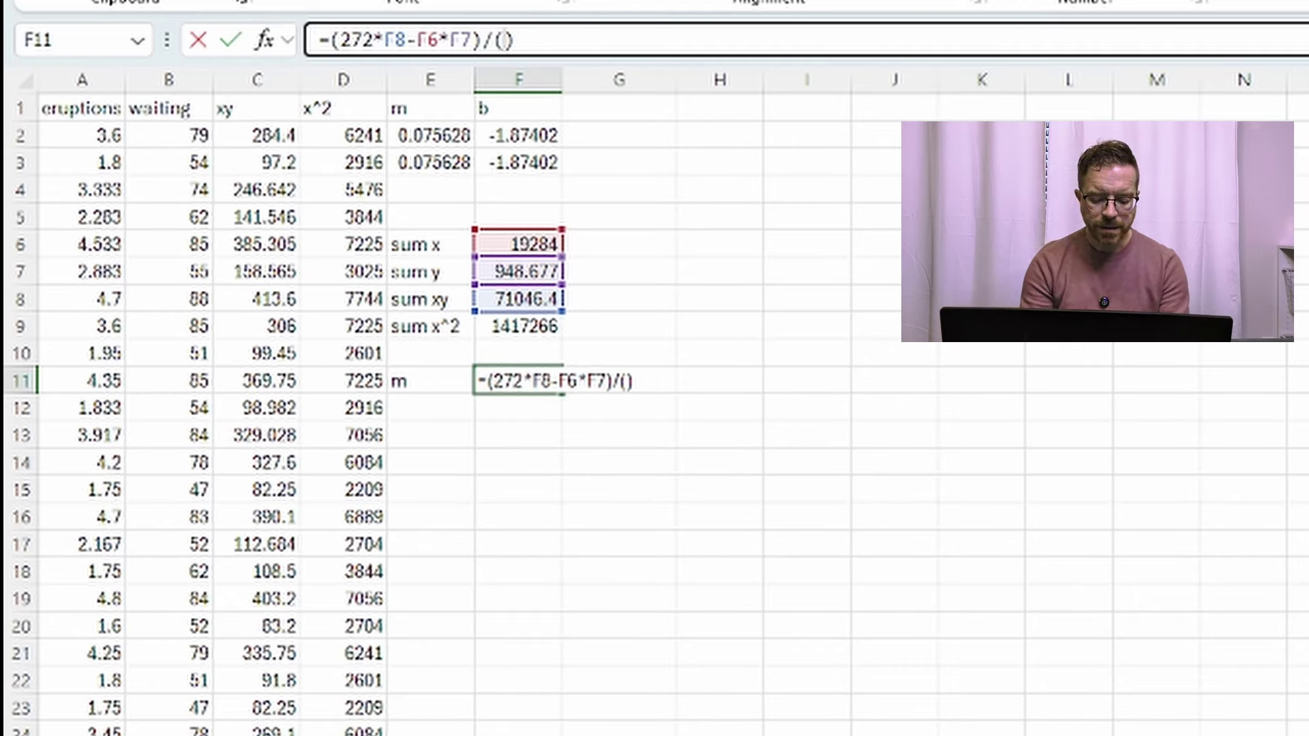
pyautogui.write('272*')
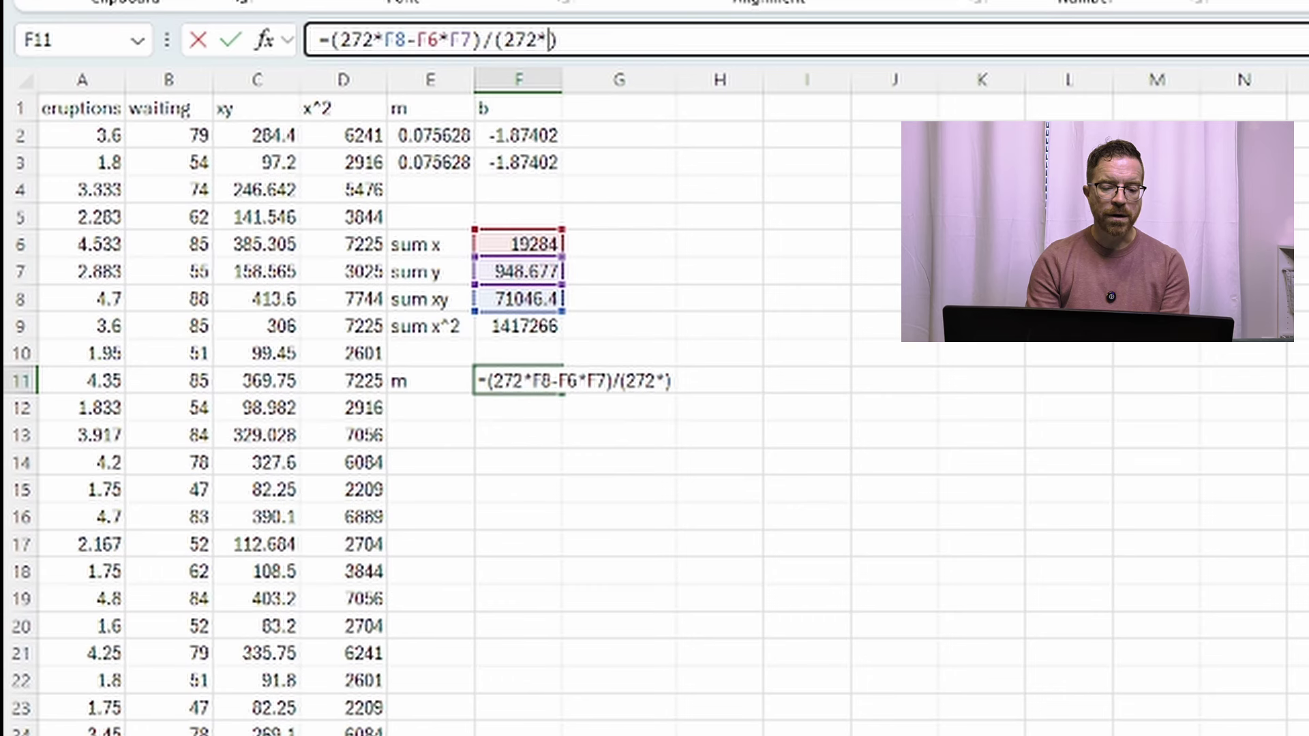
pyautogui.press('Up')
pyautogui.press('Up')
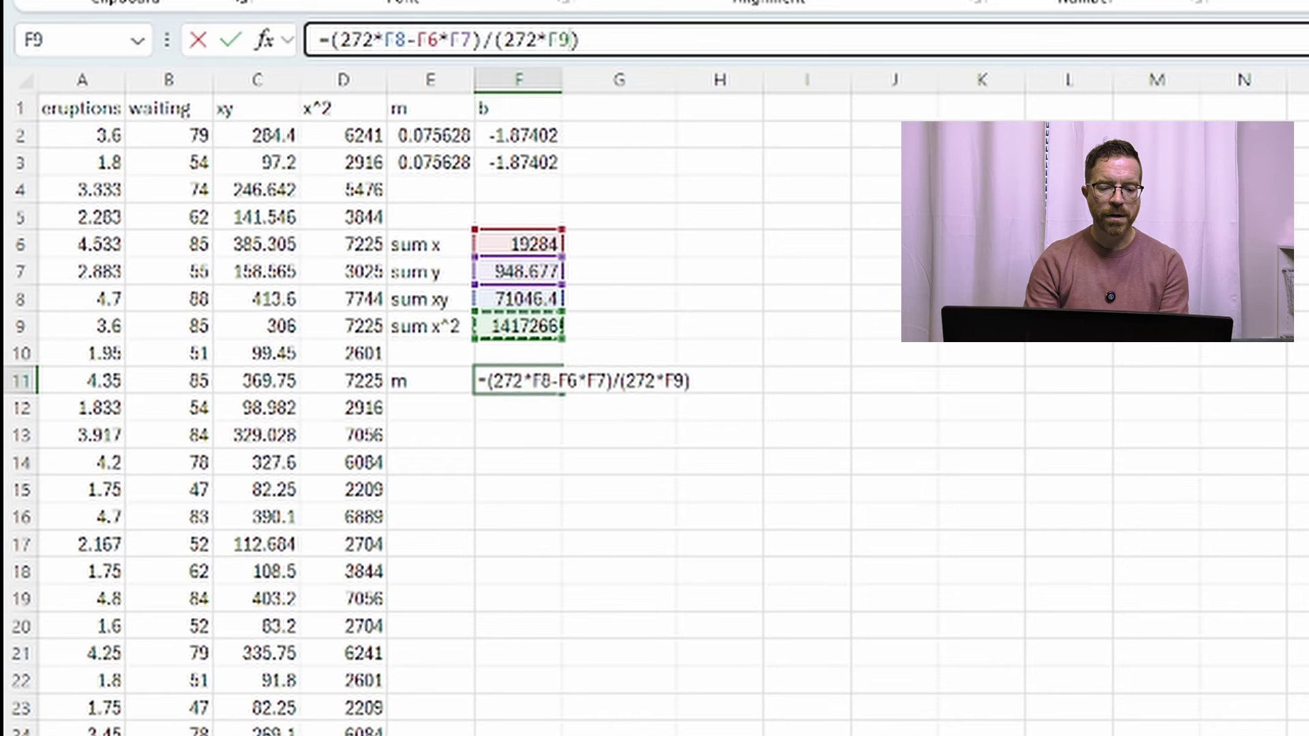
pyautogui.write('-')
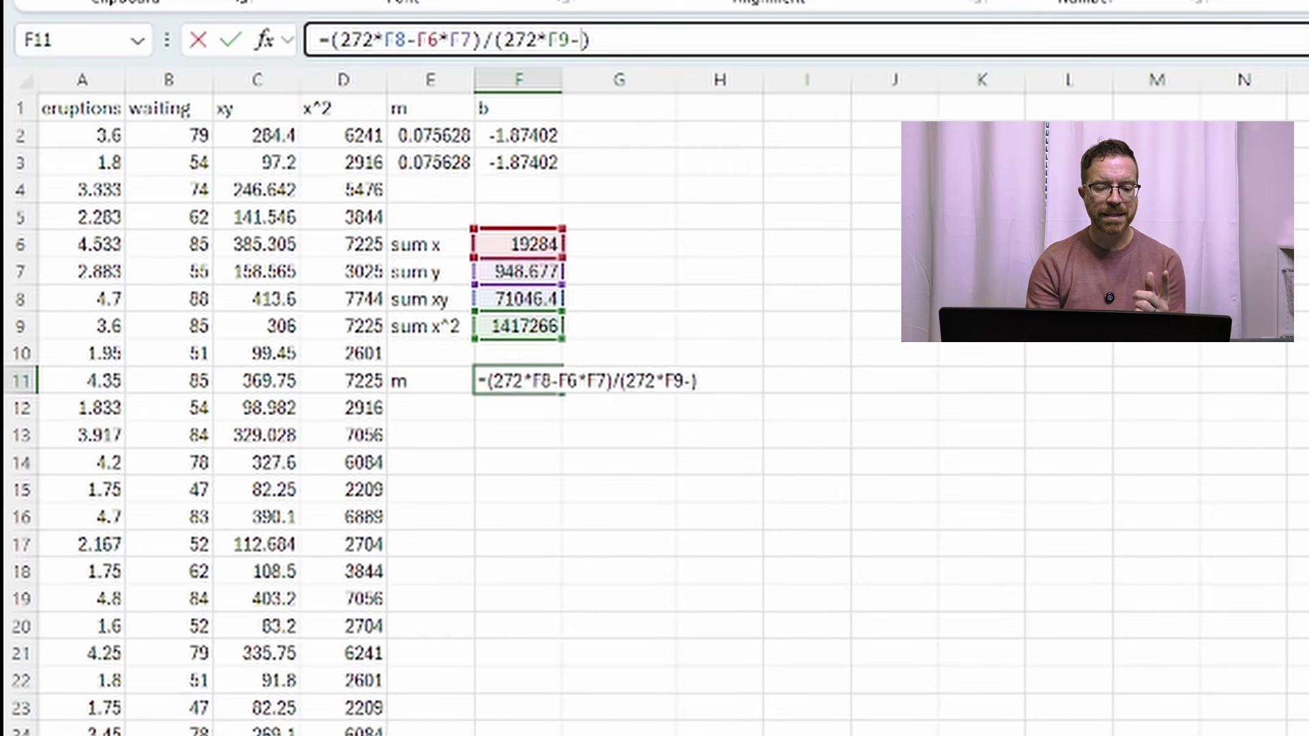
pyautogui.click(518, 244)
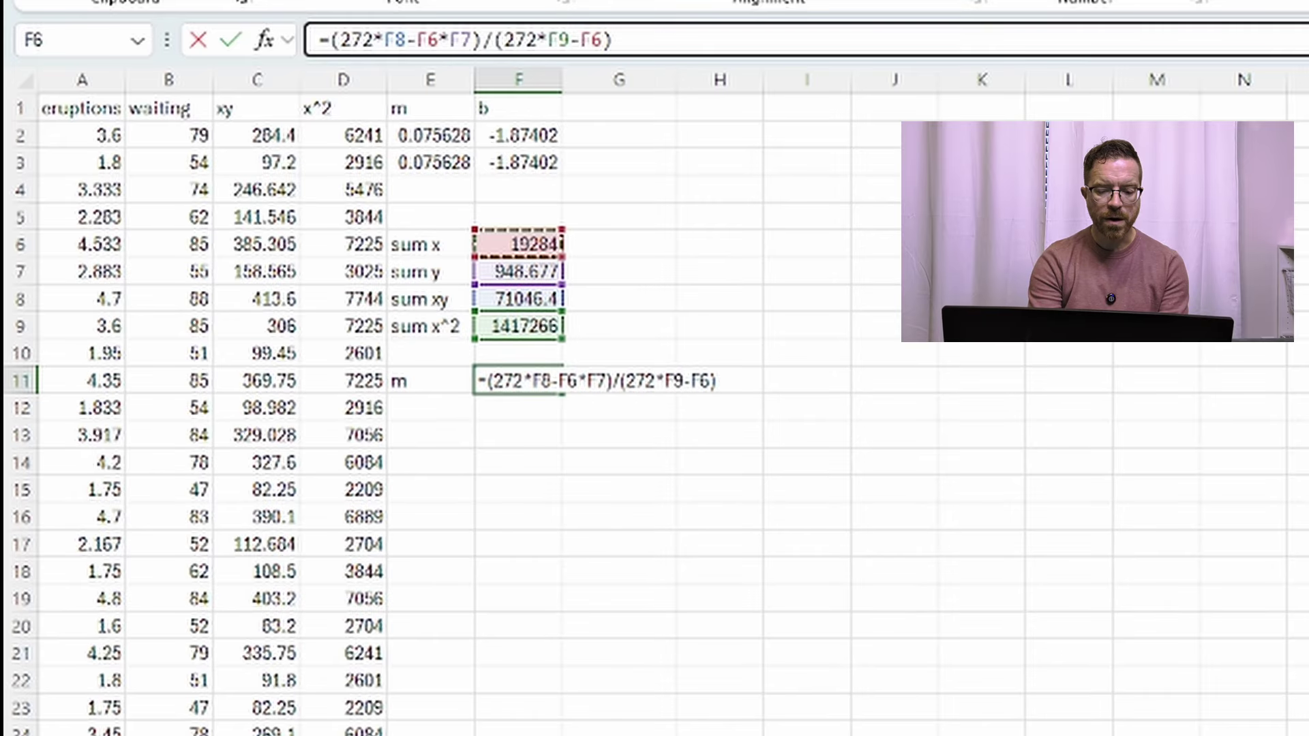
pyautogui.write('^2')
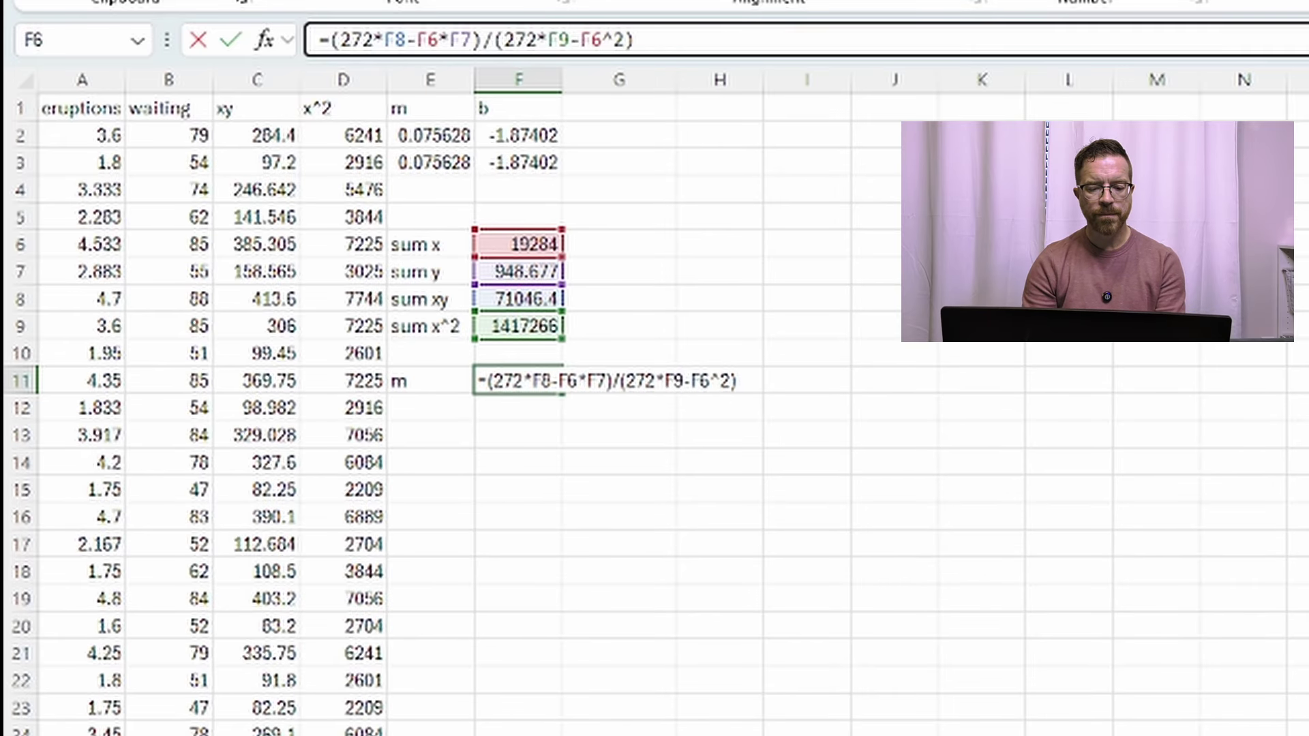
pyautogui.press('Return')
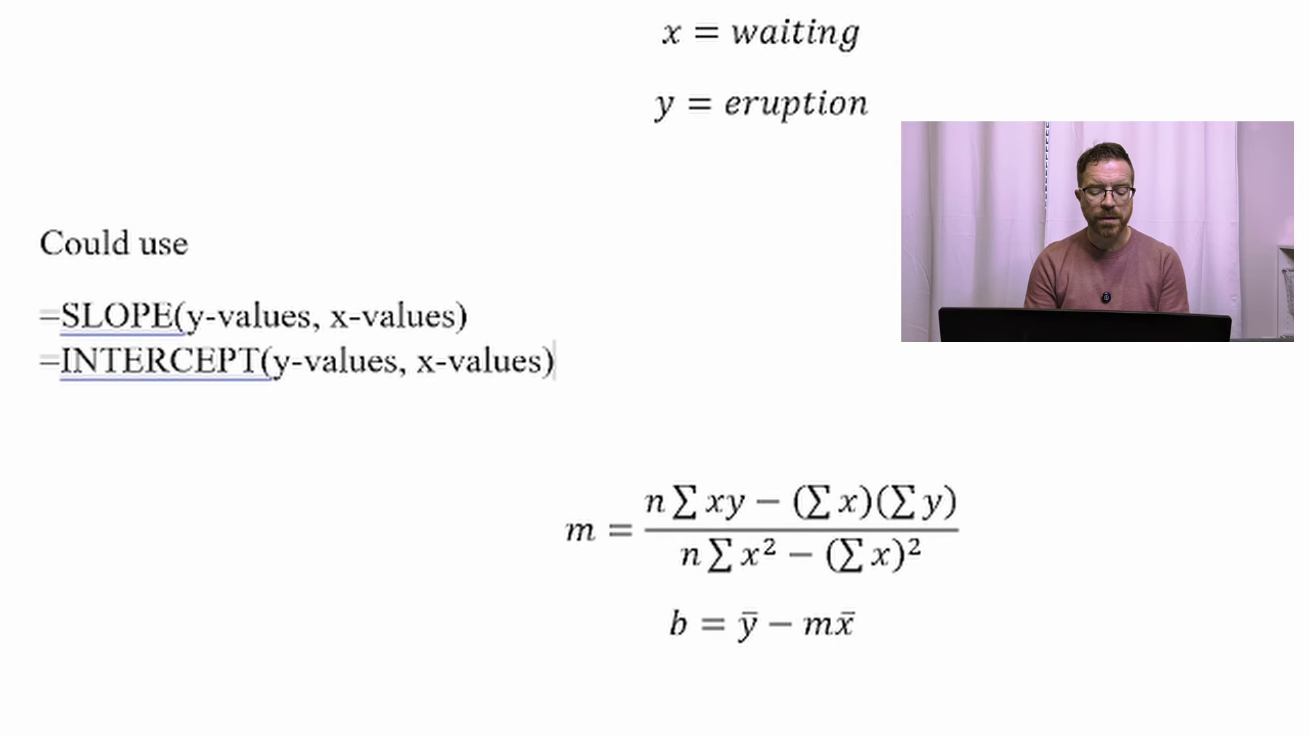
# Switch back to the Excel worksheet and label cell E12 y-bar
pyautogui.hotkey('alt', 'Tab')
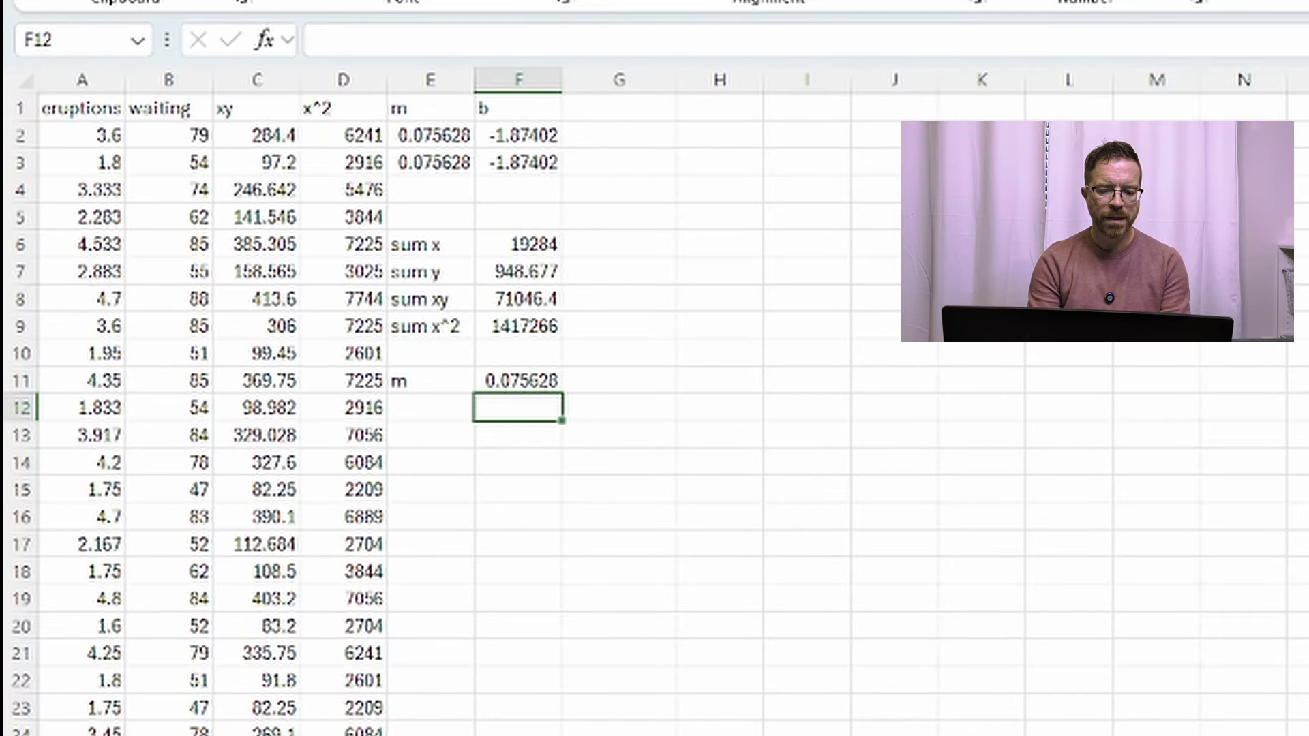
pyautogui.press('Left')
pyautogui.write('y')
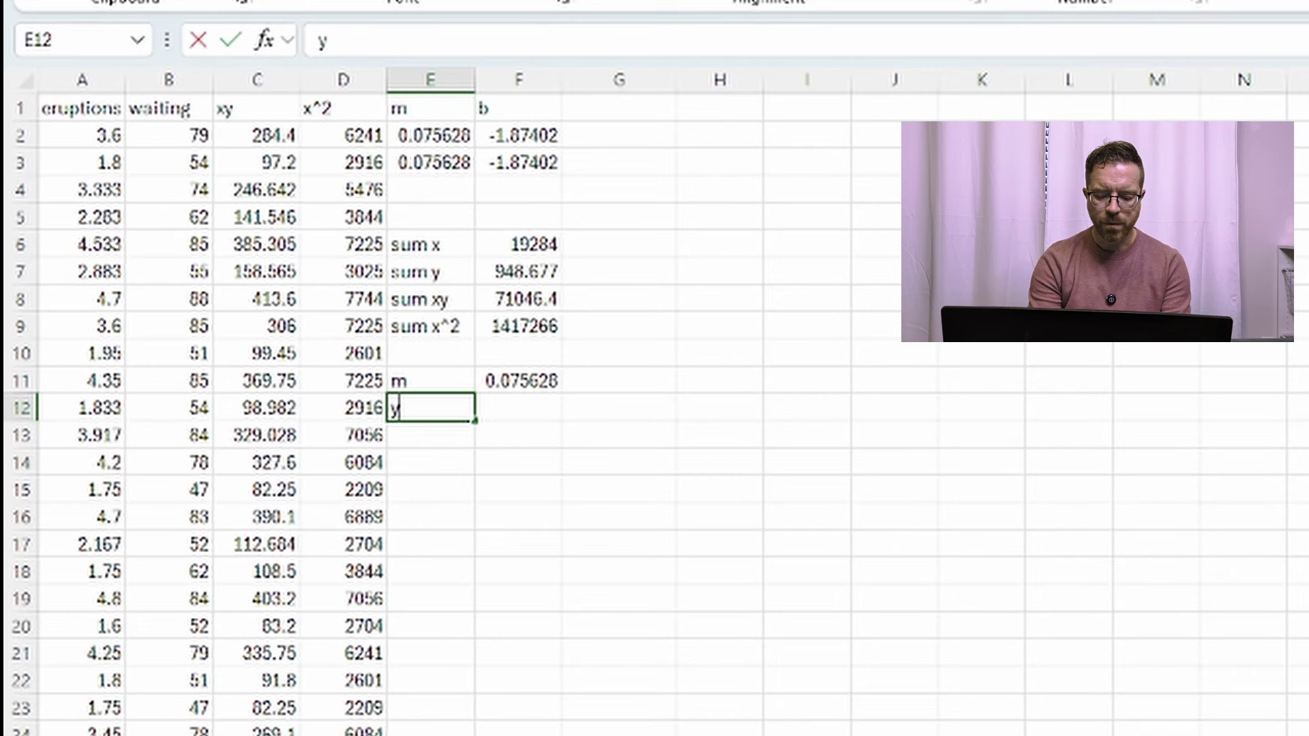
pyautogui.write('-bar')
pyautogui.press('Tab')
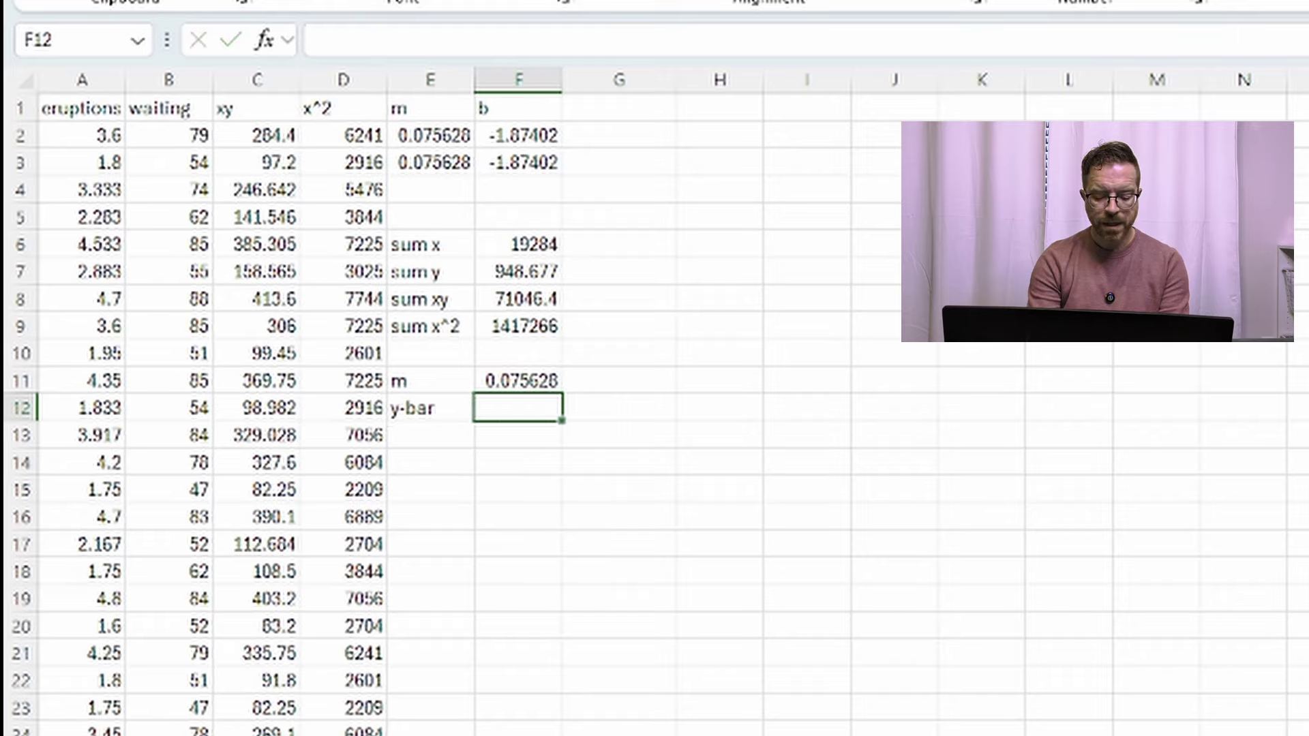
# Calculate the mean of the eruptions values in F12 with =AVERAGE(A2:A273)
pyautogui.write('=AV')
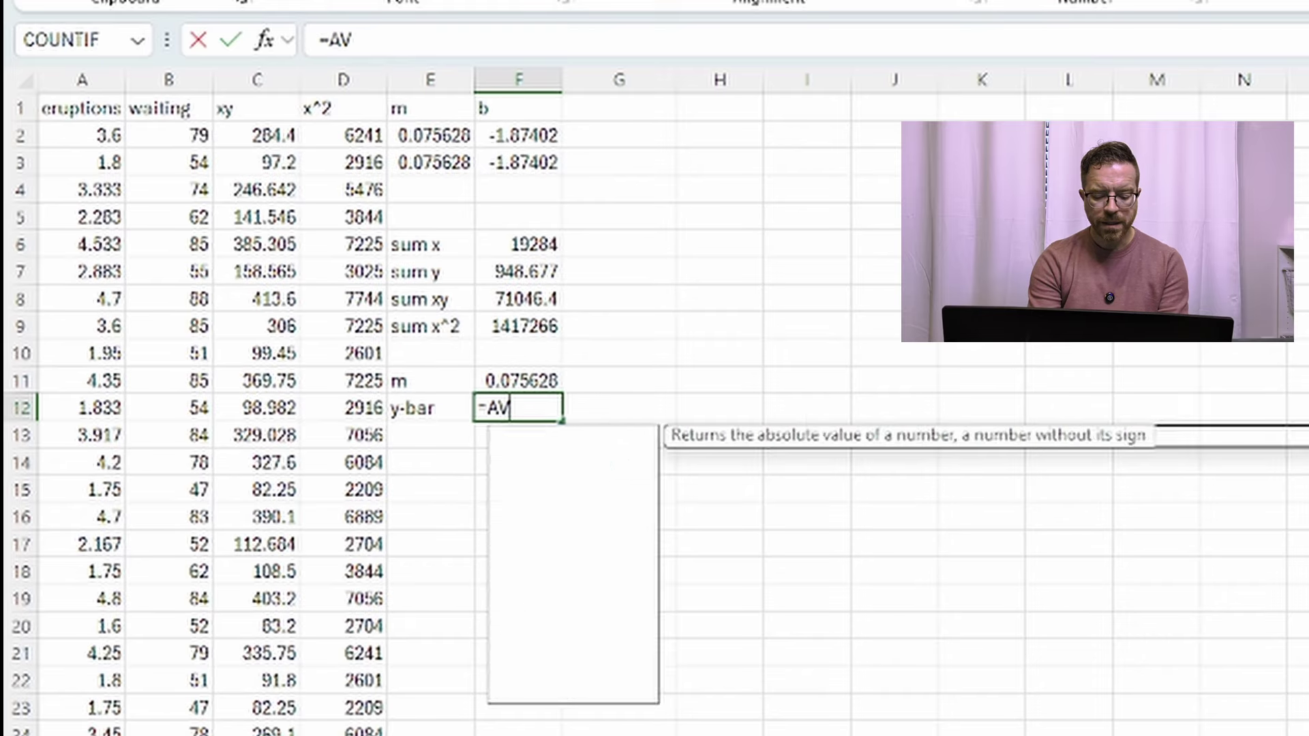
pyautogui.write('ERAGE(')
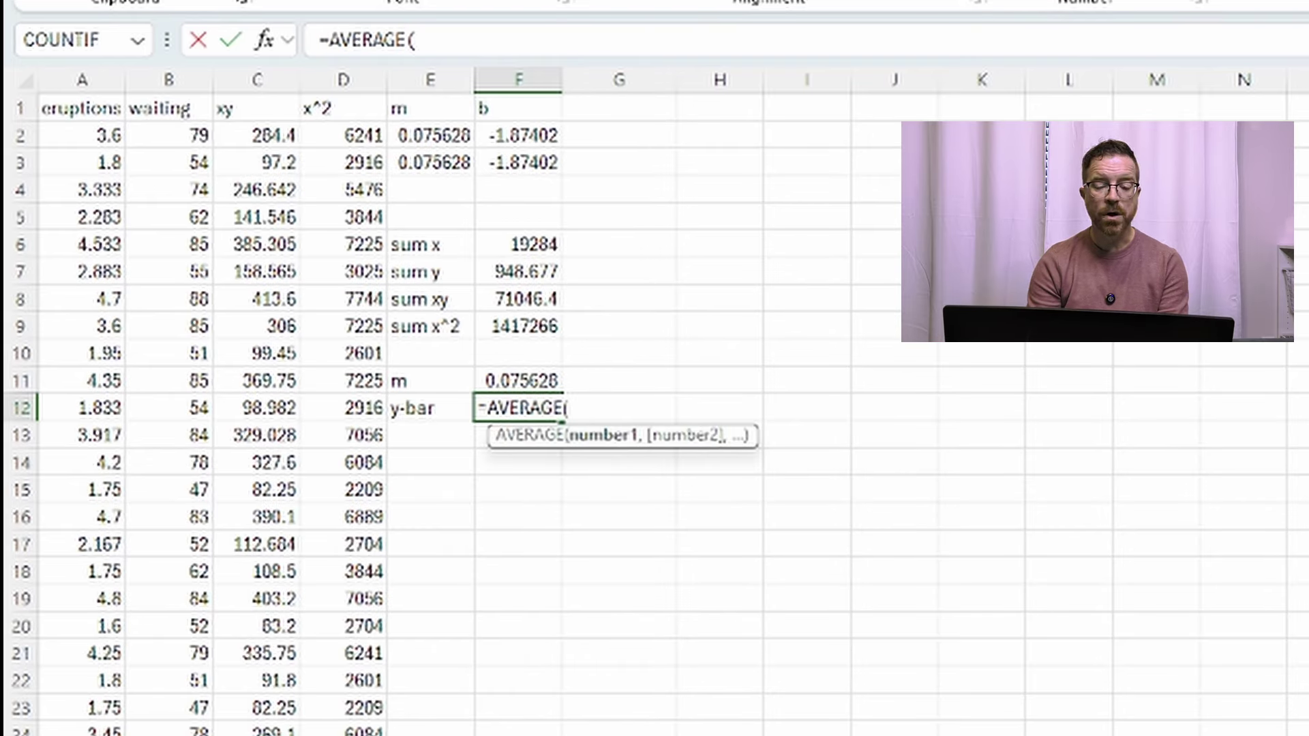
pyautogui.write('A')
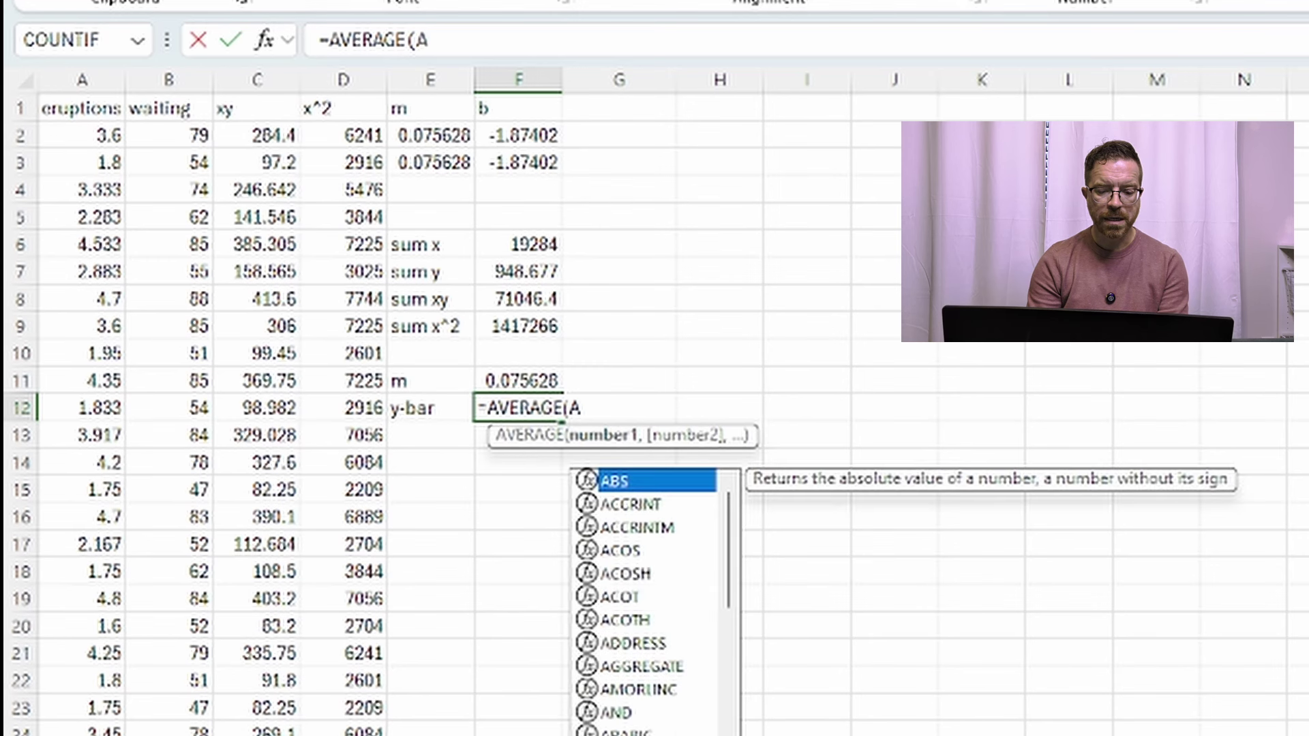
pyautogui.write('2:')
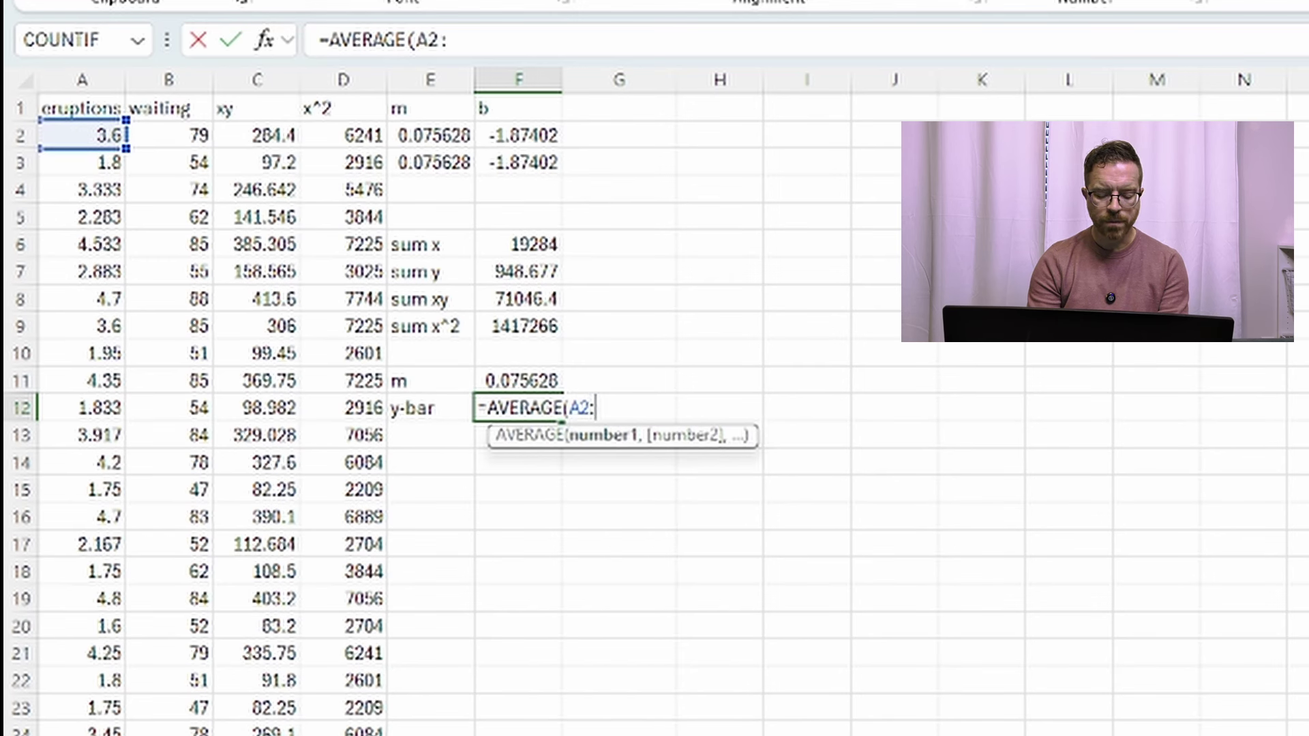
pyautogui.write('A')
pyautogui.write('273)')
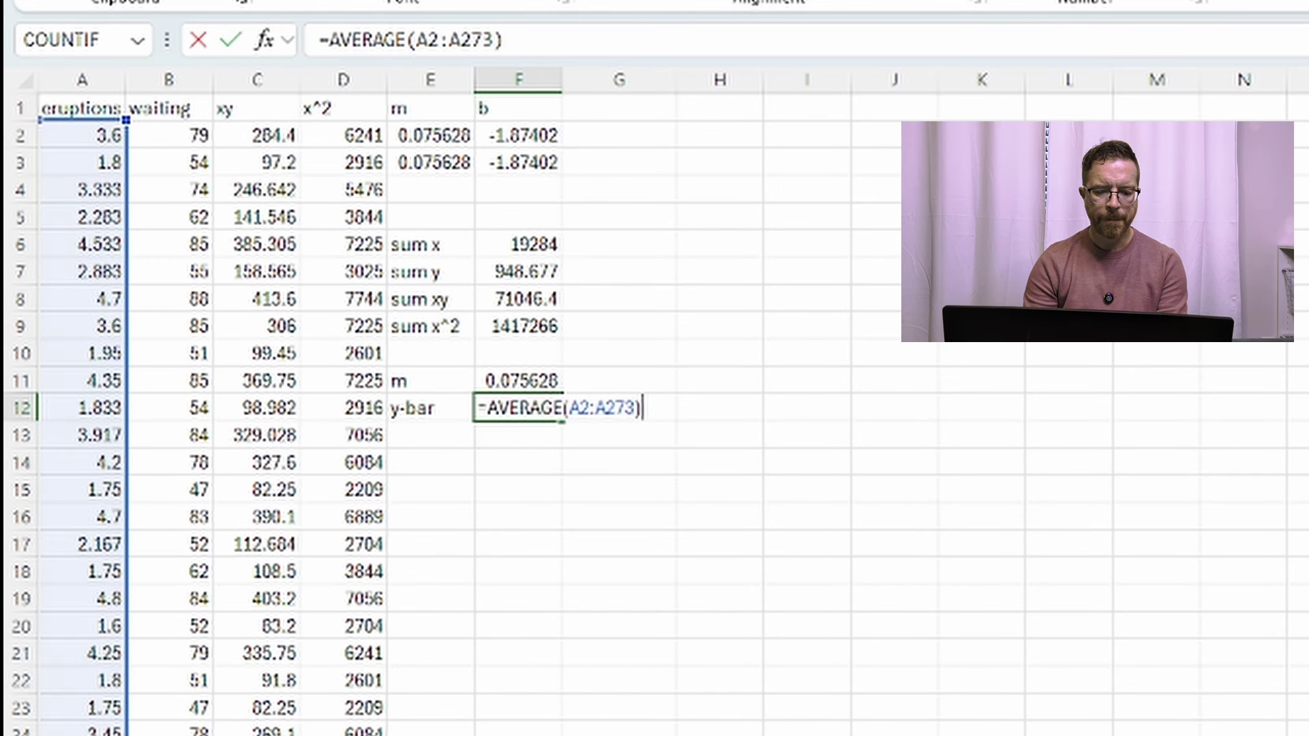
pyautogui.press('Return')
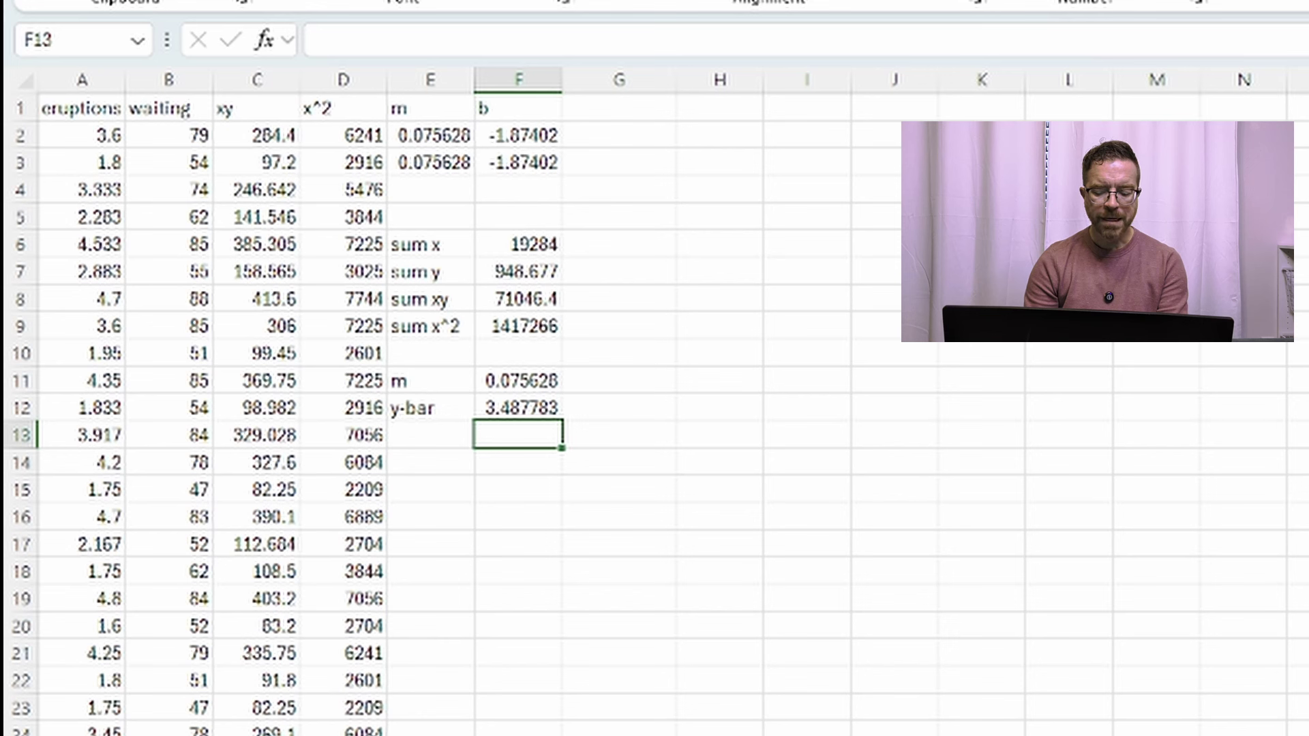
# Label cell E13 x-bar
pyautogui.click(430, 434)
pyautogui.write('x-bar')
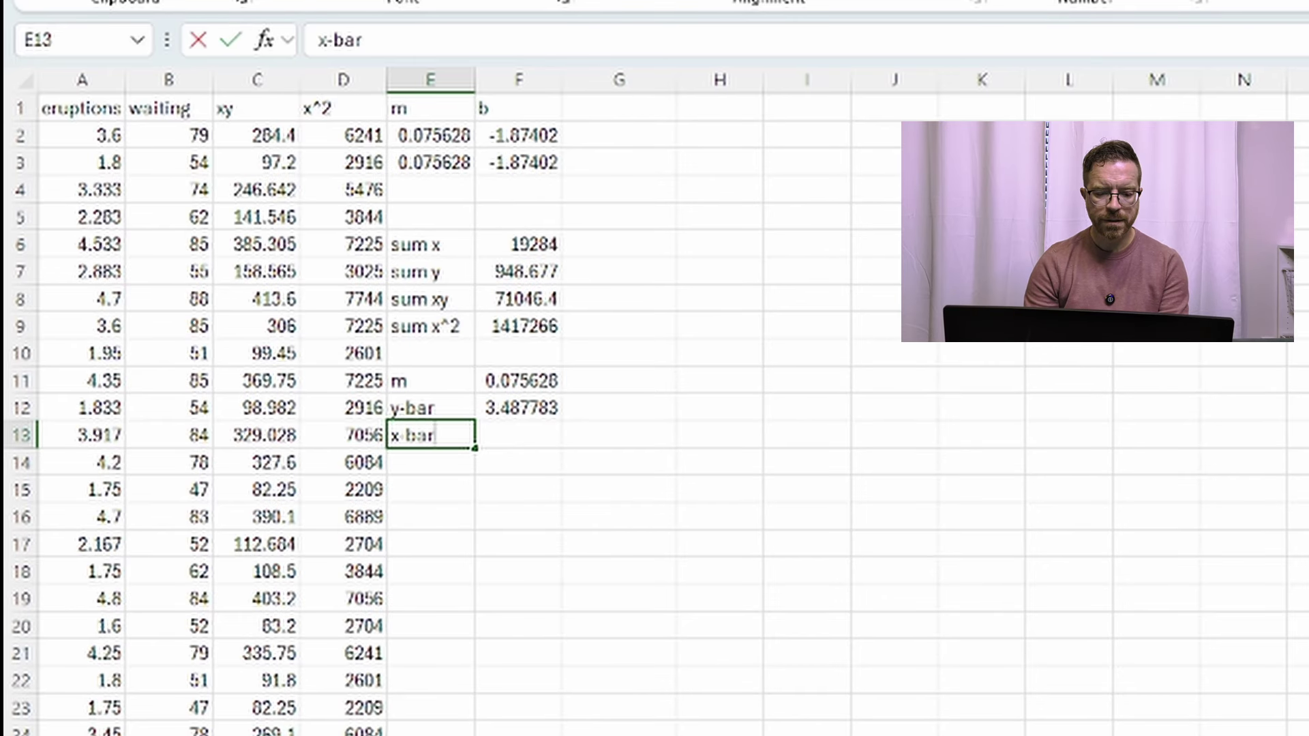
pyautogui.press('Tab')
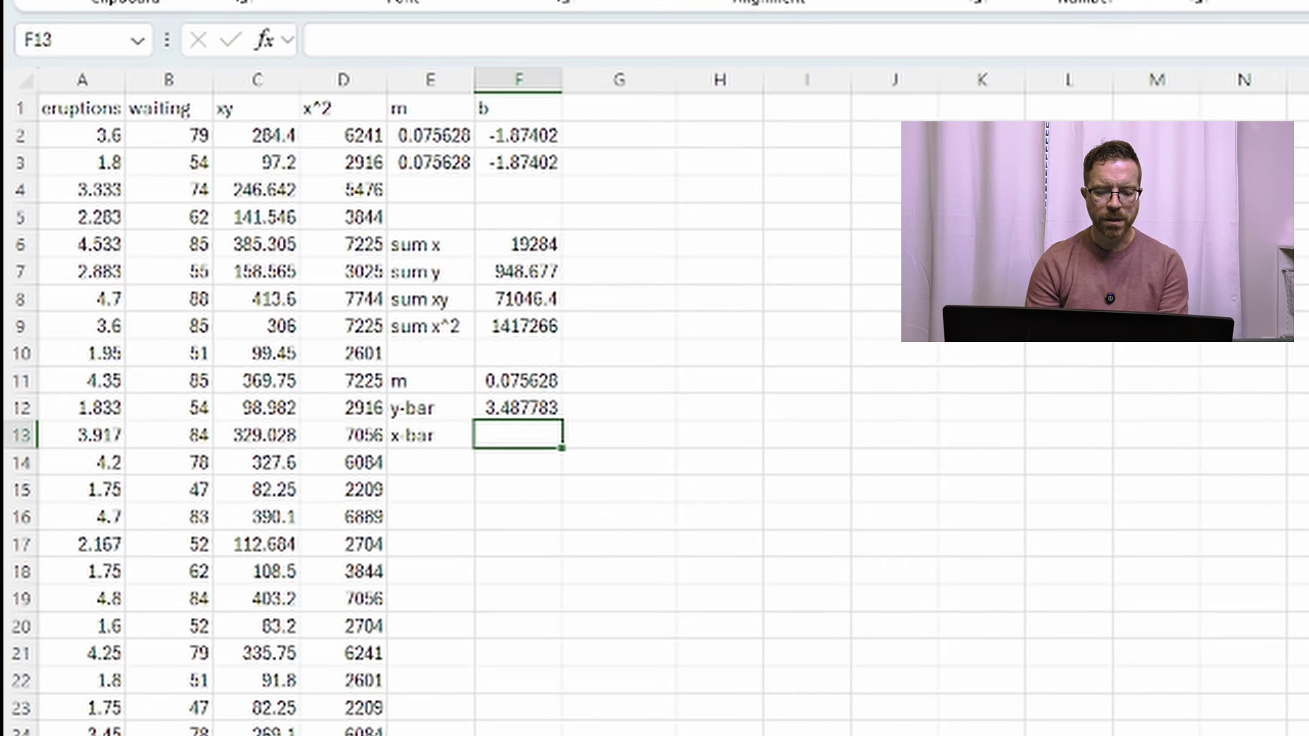
# Calculate the mean of the waiting values in F13 with =AVERAGE(B2:B273)
pyautogui.write('=SUM')
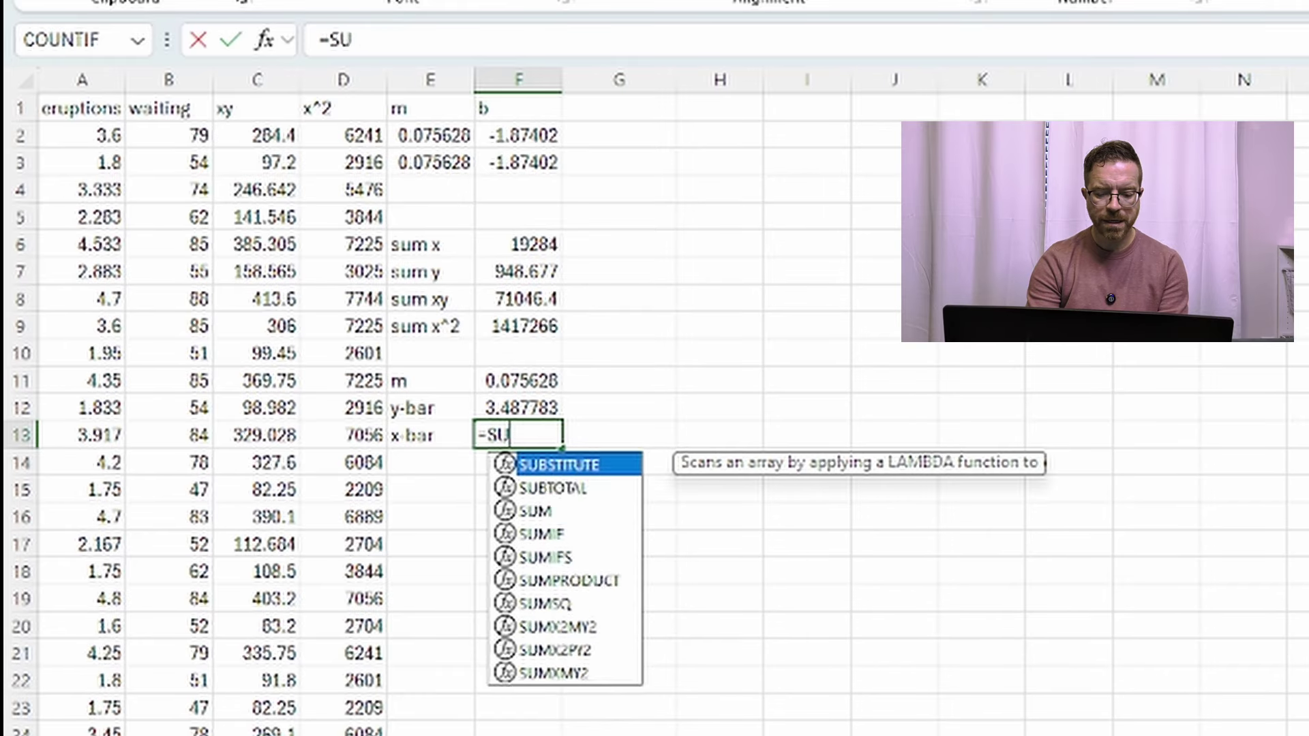
pyautogui.press('BackSpace')
pyautogui.press('BackSpace')
pyautogui.press('BackSpace')
pyautogui.write('AVE')
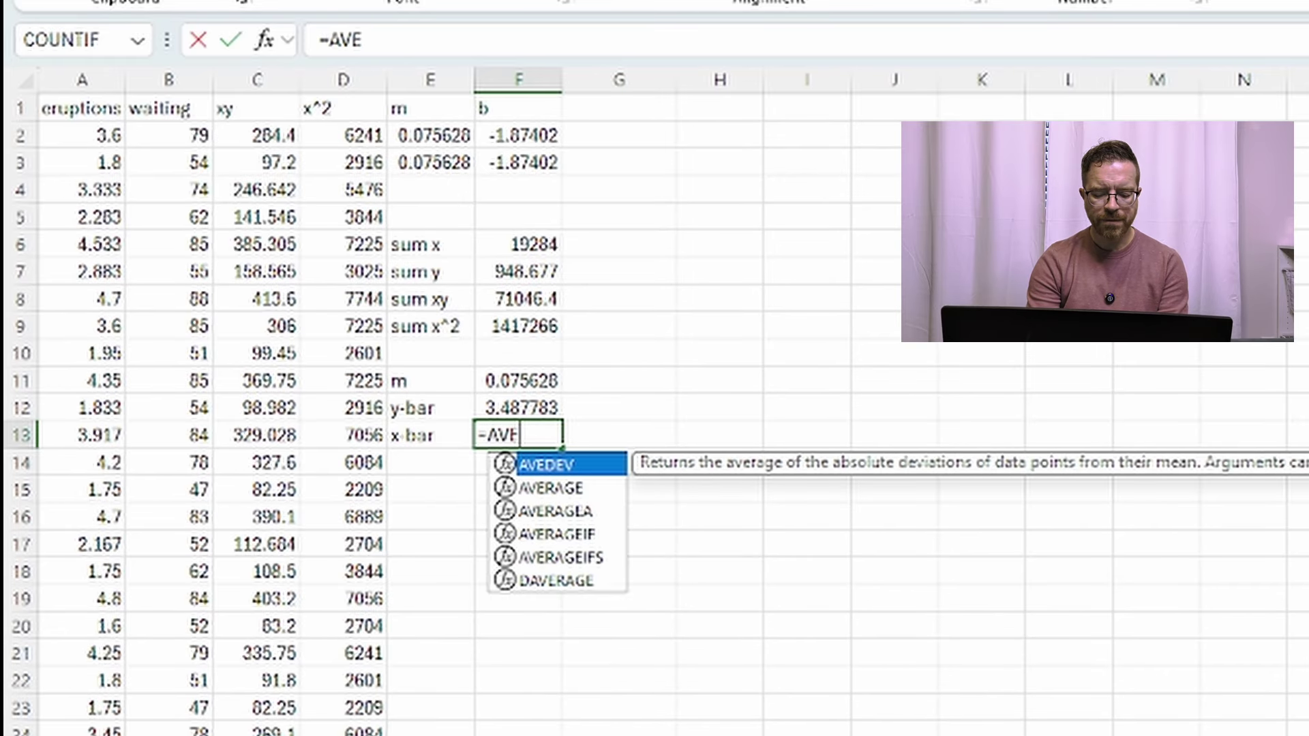
pyautogui.write('RAGE(')
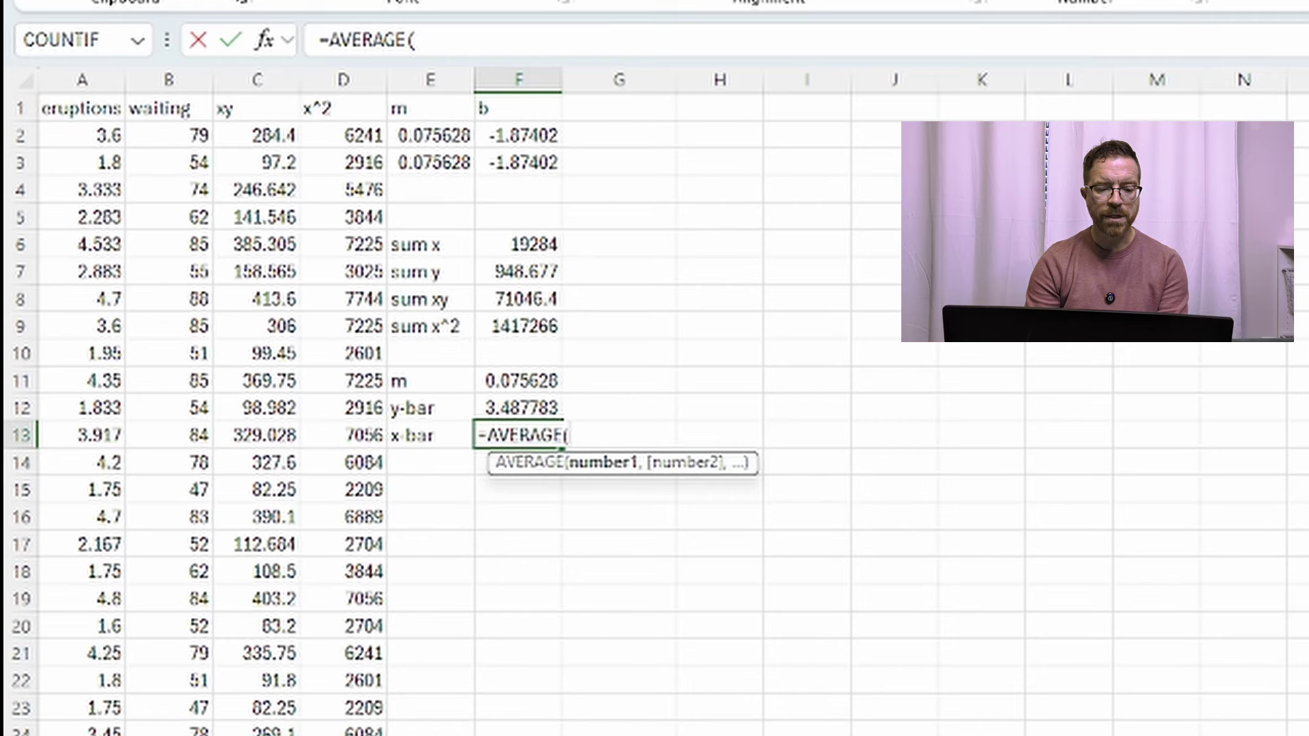
pyautogui.write('B2')
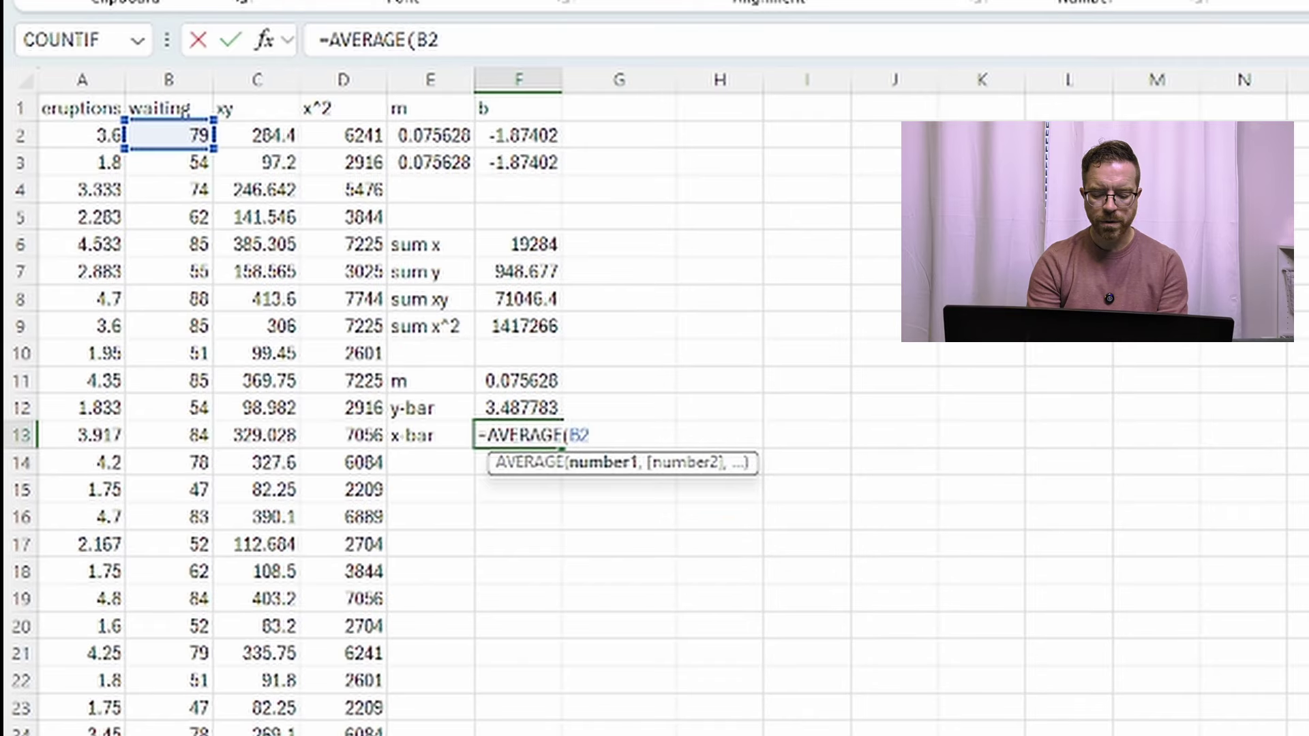
pyautogui.write(':B273')
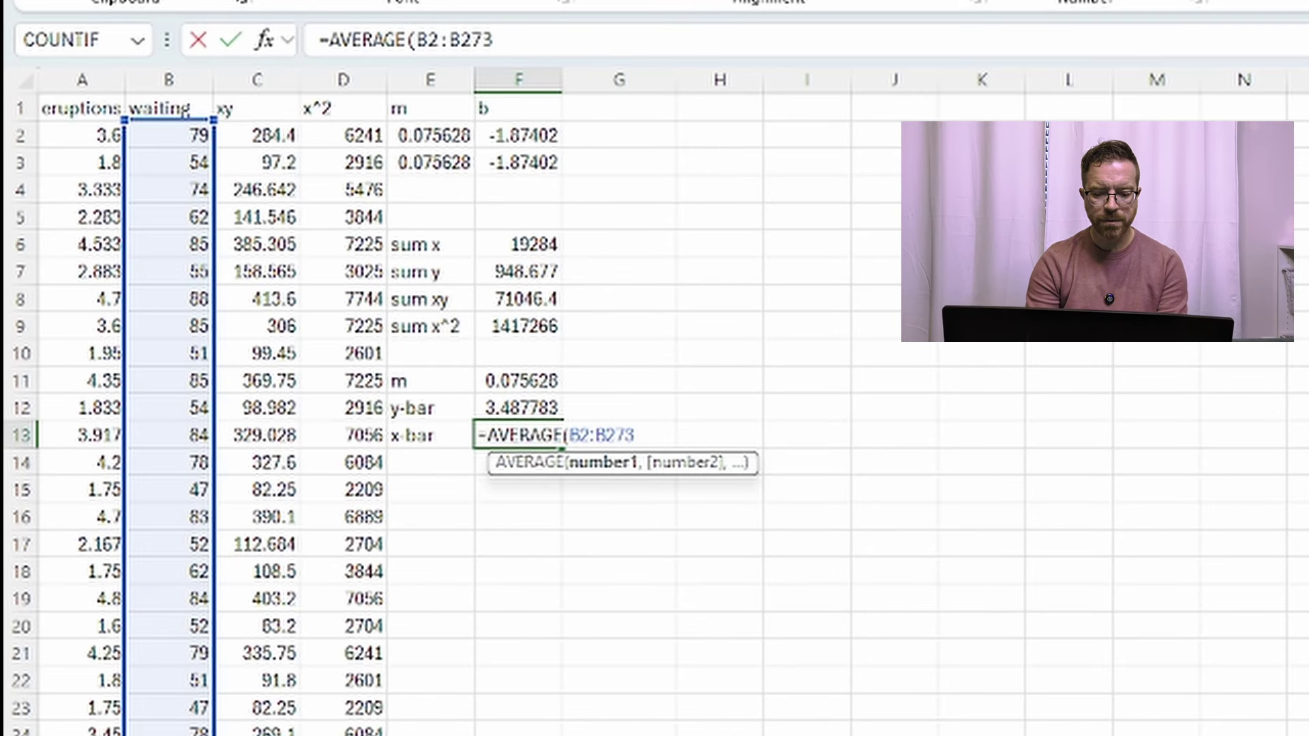
pyautogui.write(')')
pyautogui.press('Return')
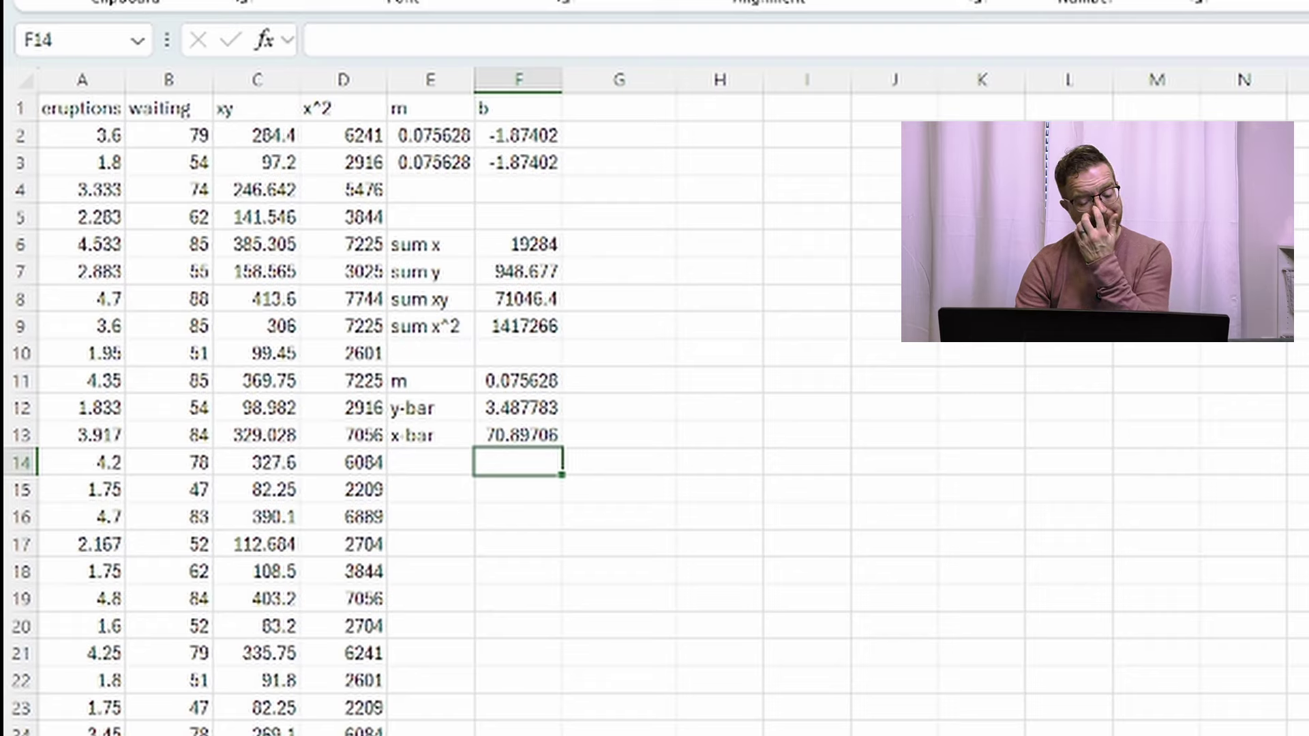
# Label cell E14 b for the manually calculated intercept
pyautogui.click(431, 462)
pyautogui.write('b')
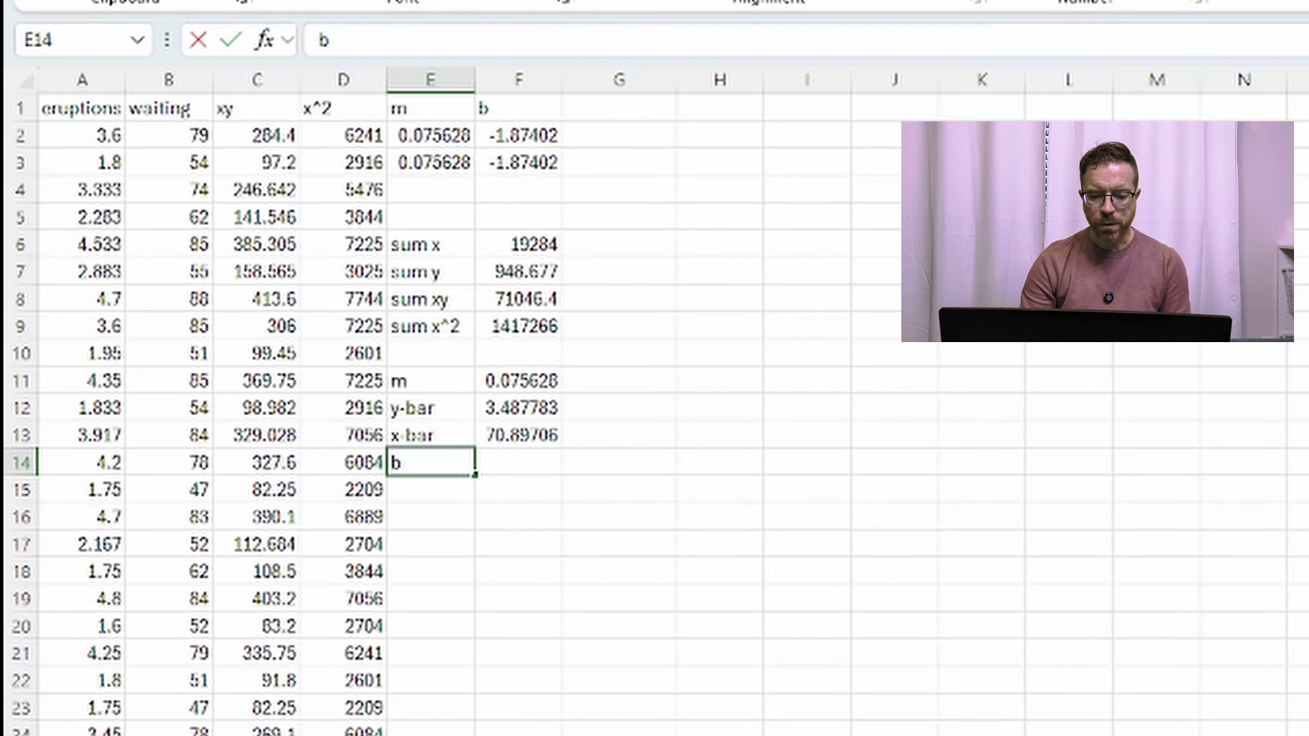
pyautogui.press('Tab')
# Calculate the intercept in F14 as y-bar minus m times x-bar with =F12-F11*F13
pyautogui.write('=')
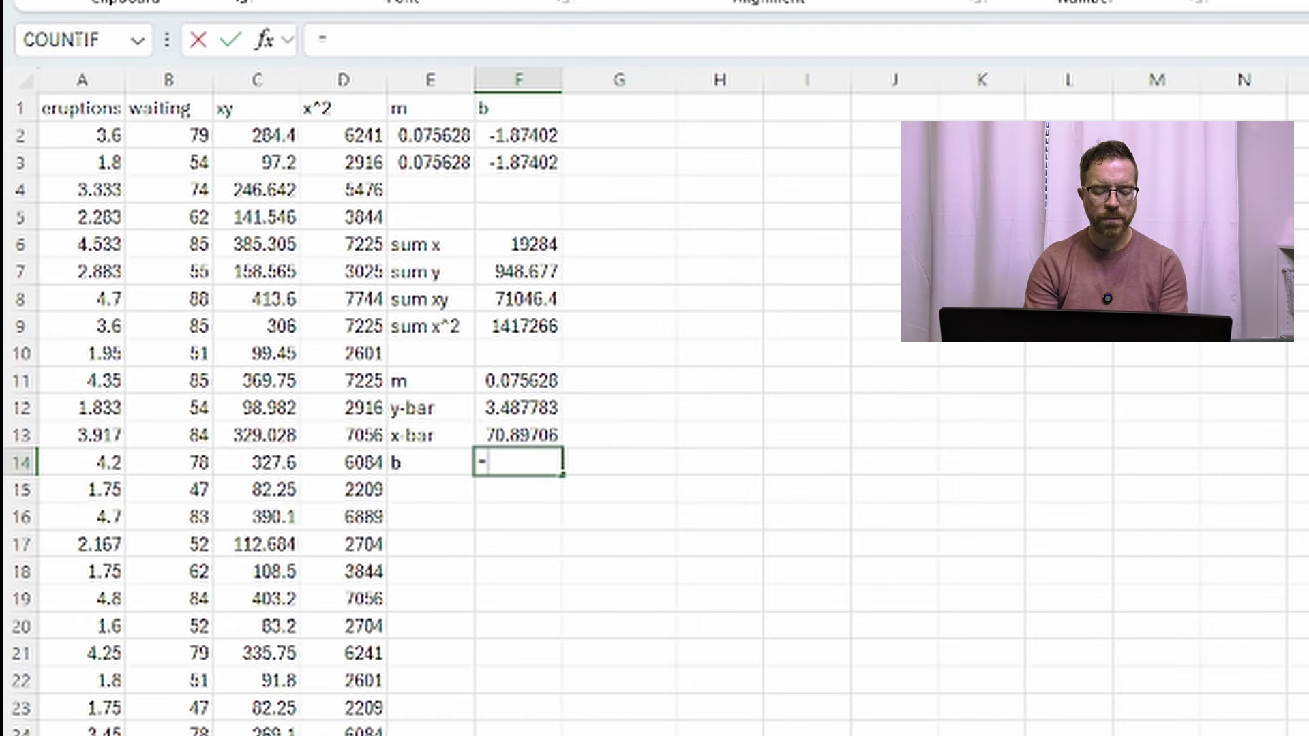
pyautogui.click(518, 408)
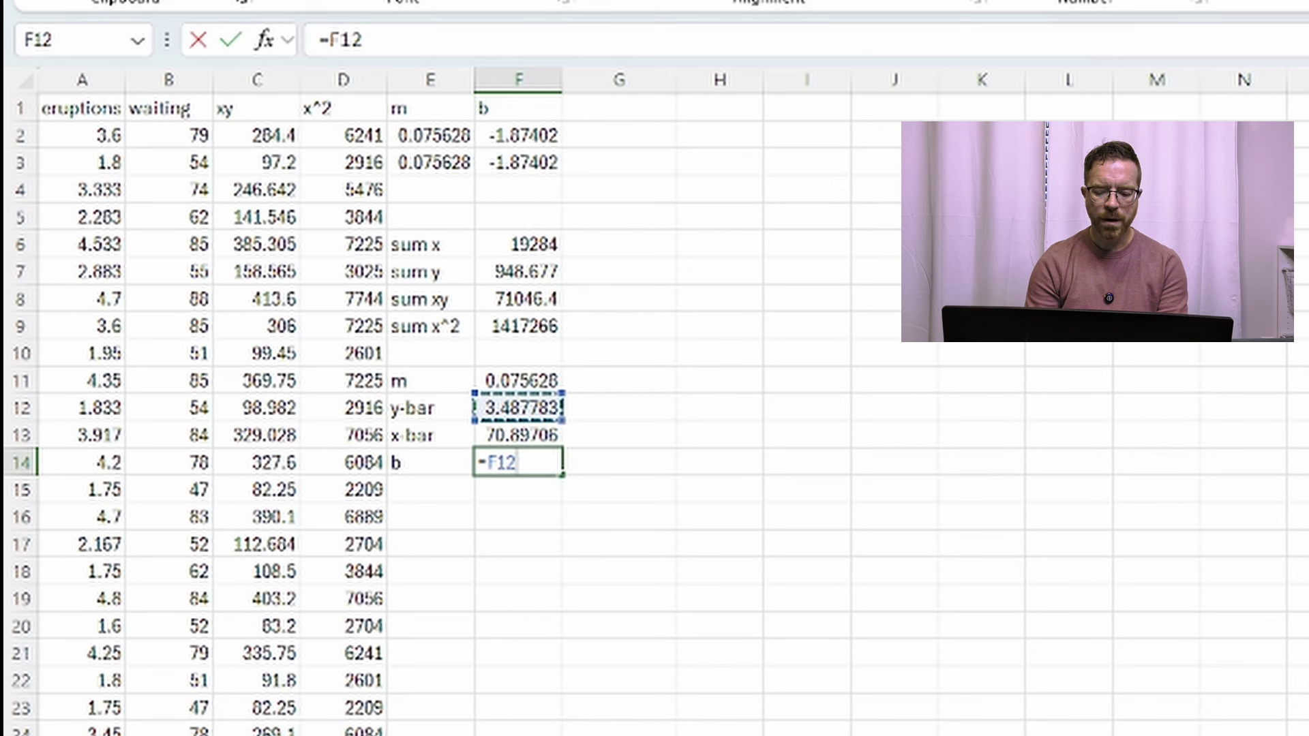
pyautogui.write('-')
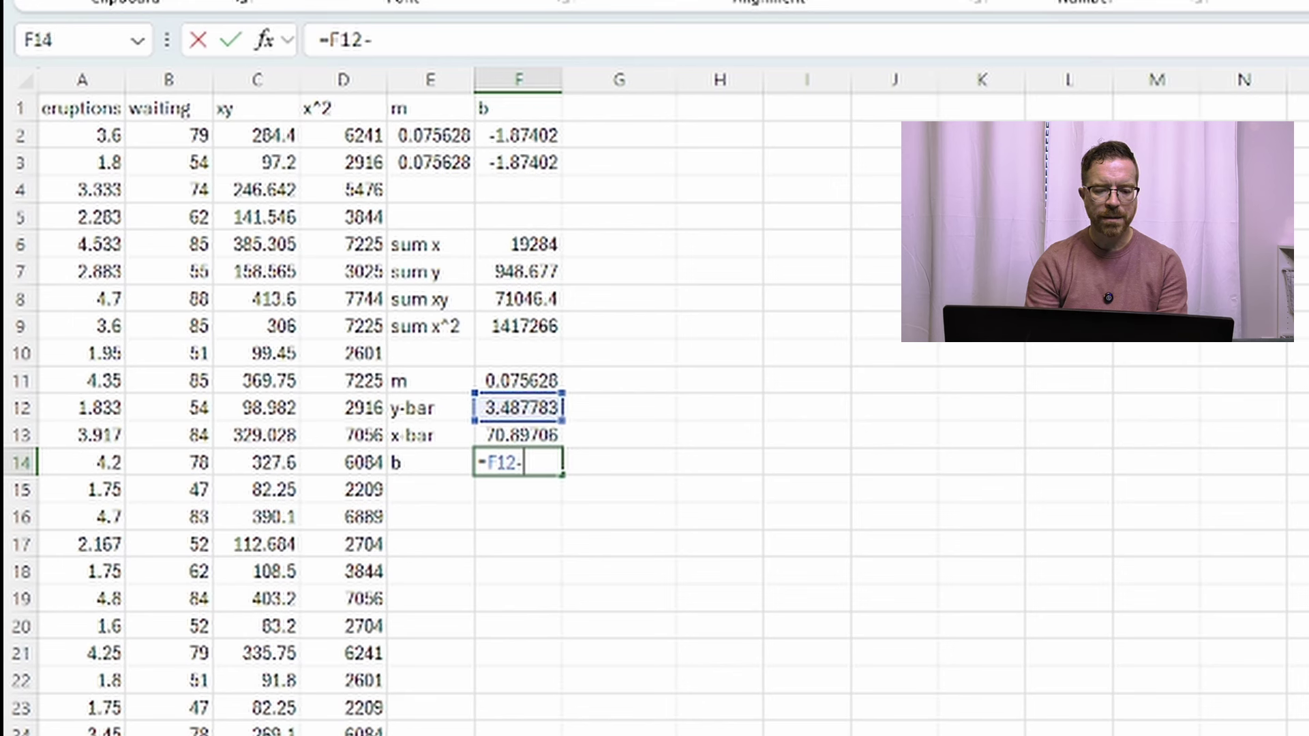
pyautogui.click(518, 380)
pyautogui.write('*')
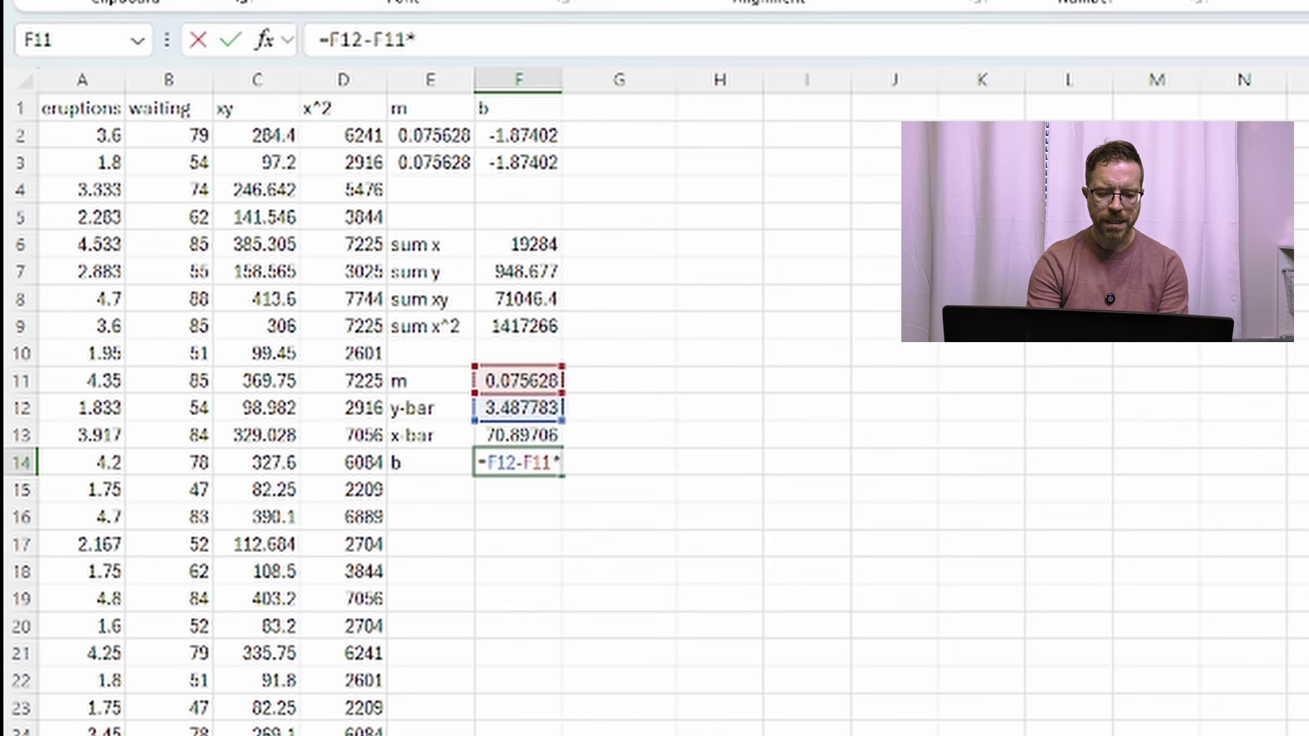
pyautogui.click(518, 435)
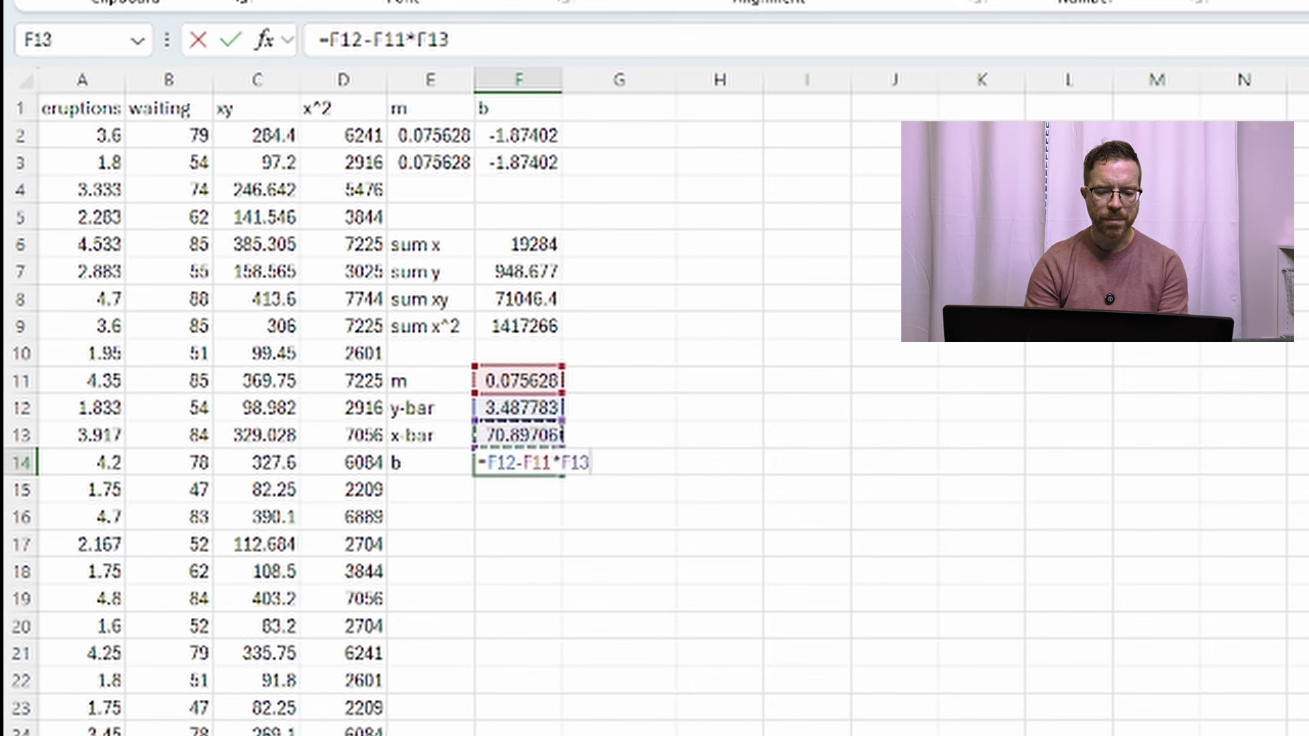
pyautogui.press('Return')
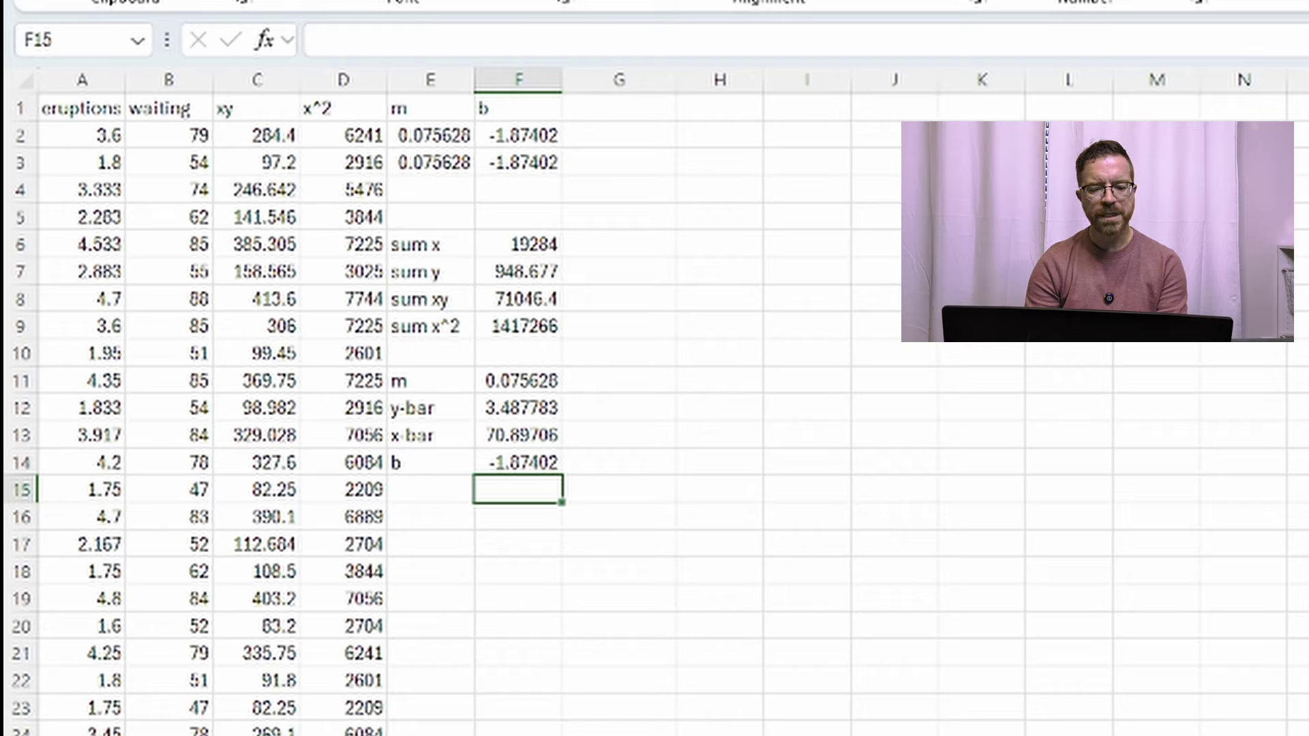